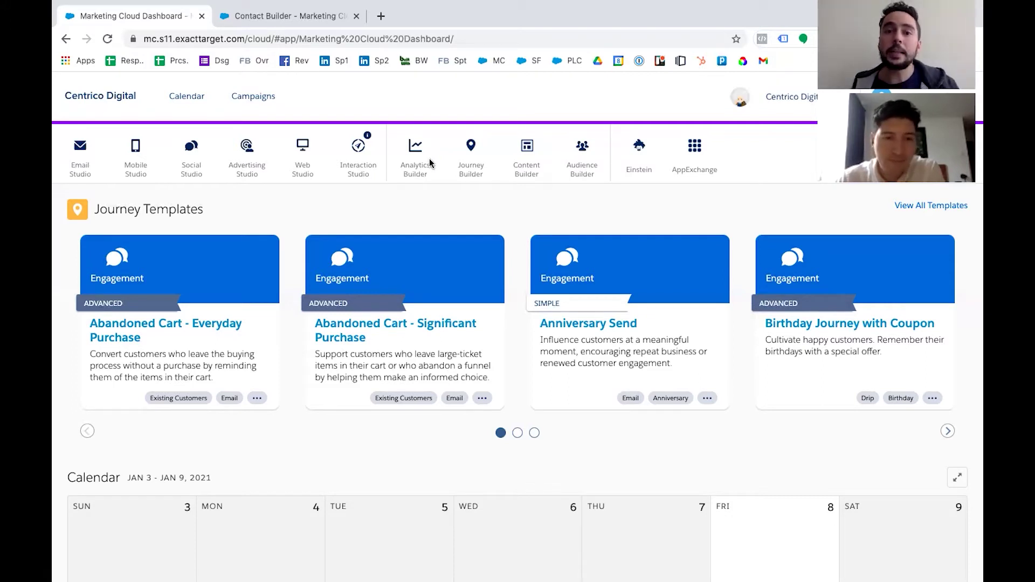
Step: Open Journey Builder and start building a new Multi-Step Journey
{"action": "left_click", "coordinate": [470, 149]}
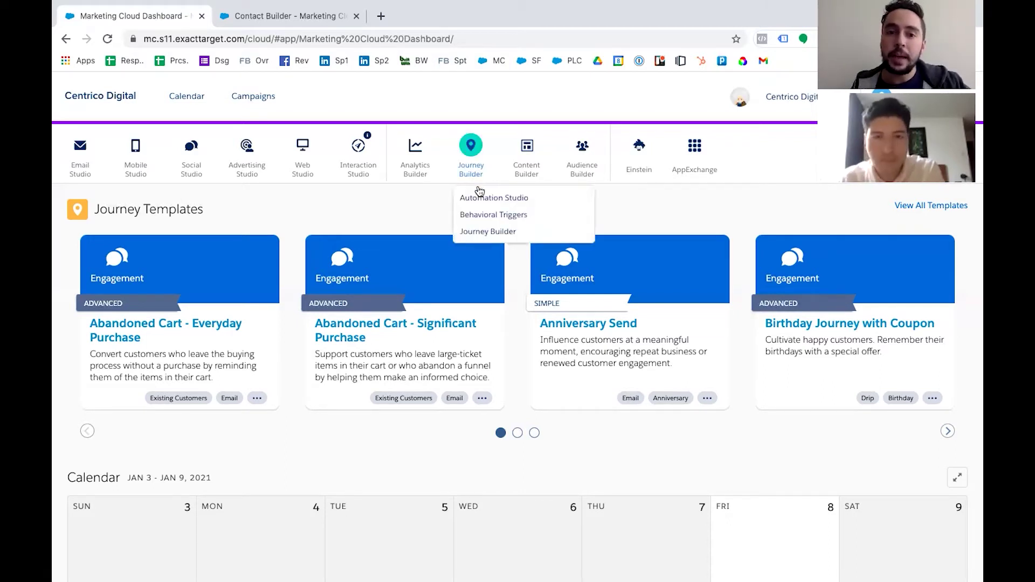
{"action": "left_click", "coordinate": [482, 232]}
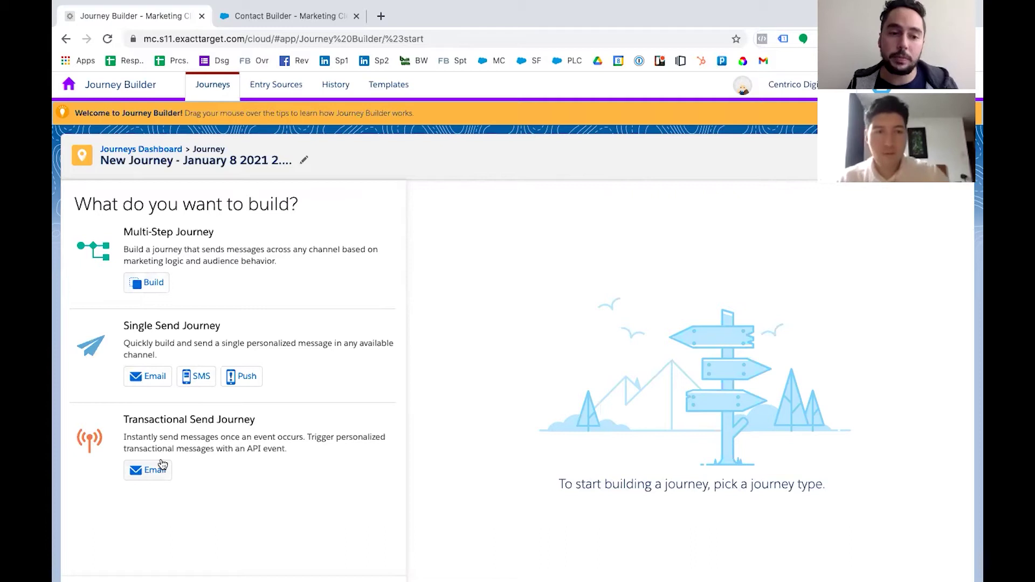
{"action": "left_click", "coordinate": [153, 283]}
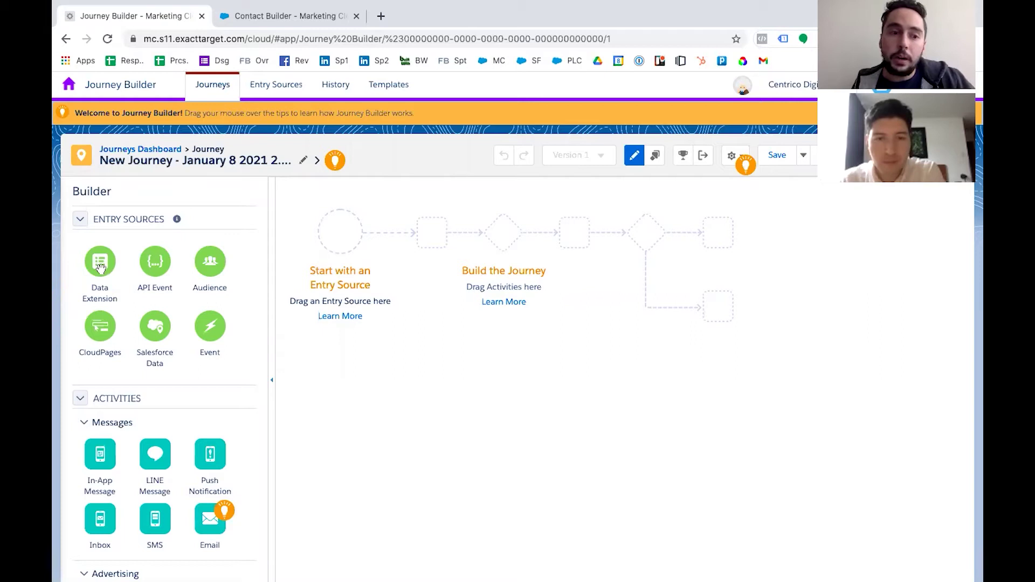
Step: Add a Data Extension entry source to the journey canvas and place an Email activity directly after it
{"action": "left_click_drag", "start_coordinate": [102, 269], "coordinate": [331, 237]}
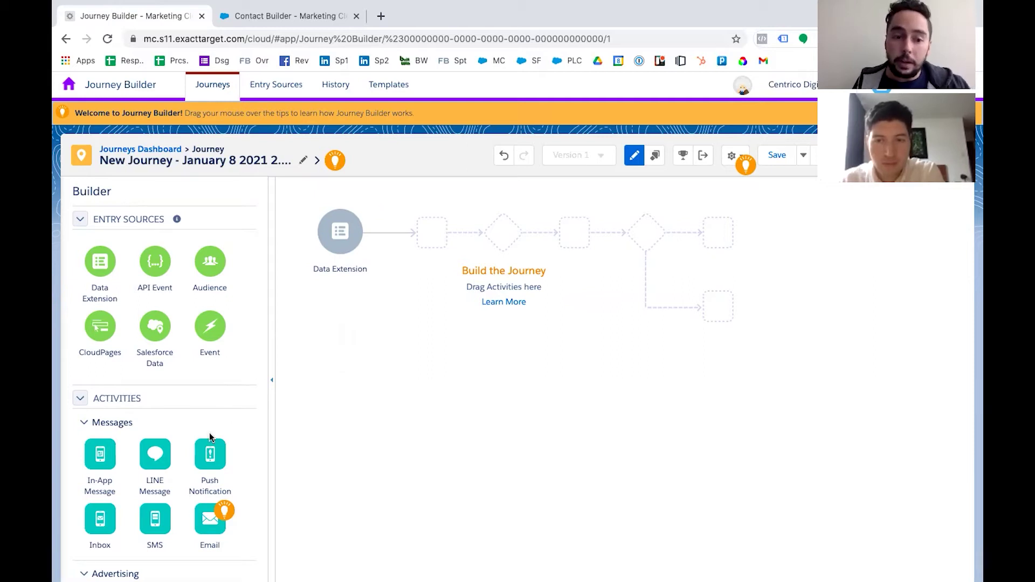
{"action": "mouse_move", "coordinate": [219, 511]}
{"action": "left_click_drag", "start_coordinate": [219, 511], "coordinate": [393, 230]}
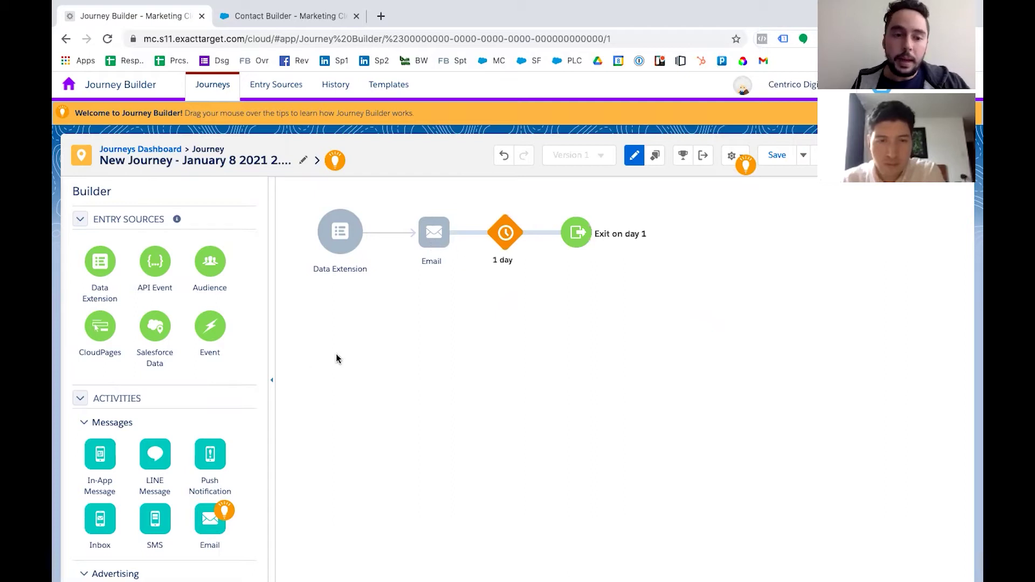
Step: Add an Engagement Split after the one-day wait that follows the Email activity
{"action": "scroll", "coordinate": [186, 433], "scroll_direction": "down", "scroll_amount": 1}
{"action": "scroll", "coordinate": [186, 433], "scroll_direction": "down", "scroll_amount": 6}
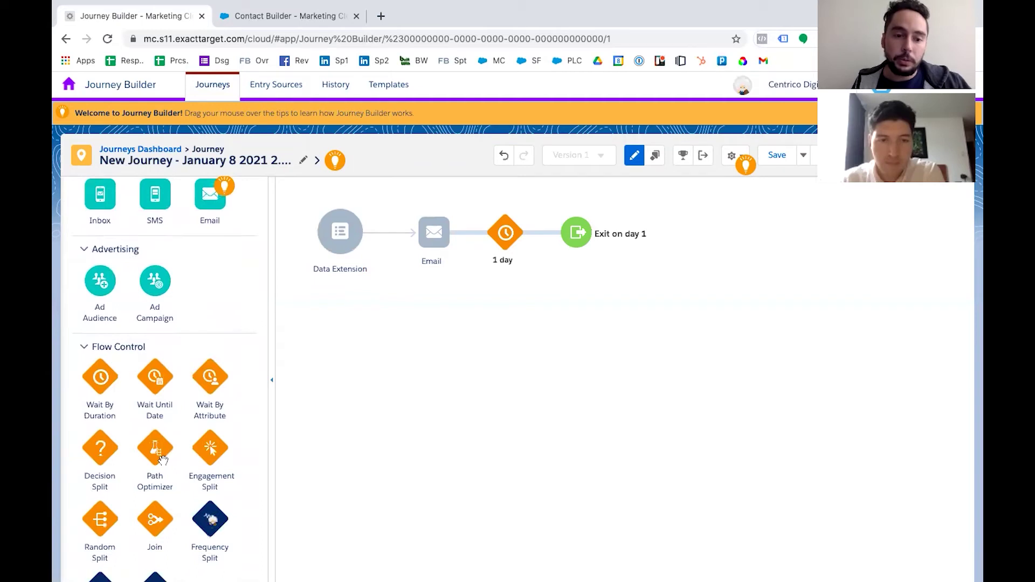
{"action": "left_click_drag", "start_coordinate": [209, 453], "coordinate": [553, 232]}
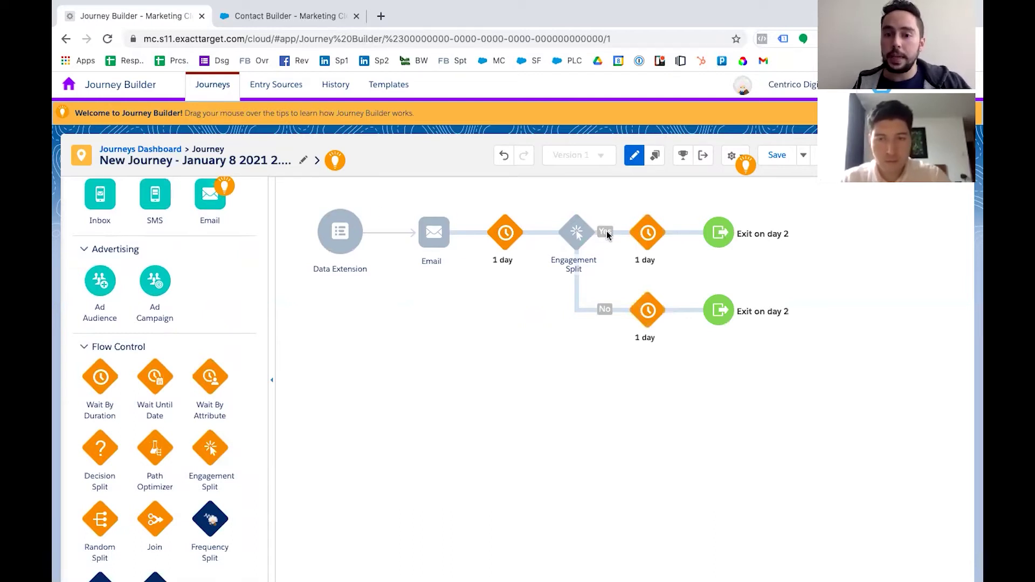
Step: Add an Update Contact activity after the wait on the Engagement Split's Yes path
{"action": "scroll", "coordinate": [218, 429], "scroll_direction": "down", "scroll_amount": 5}
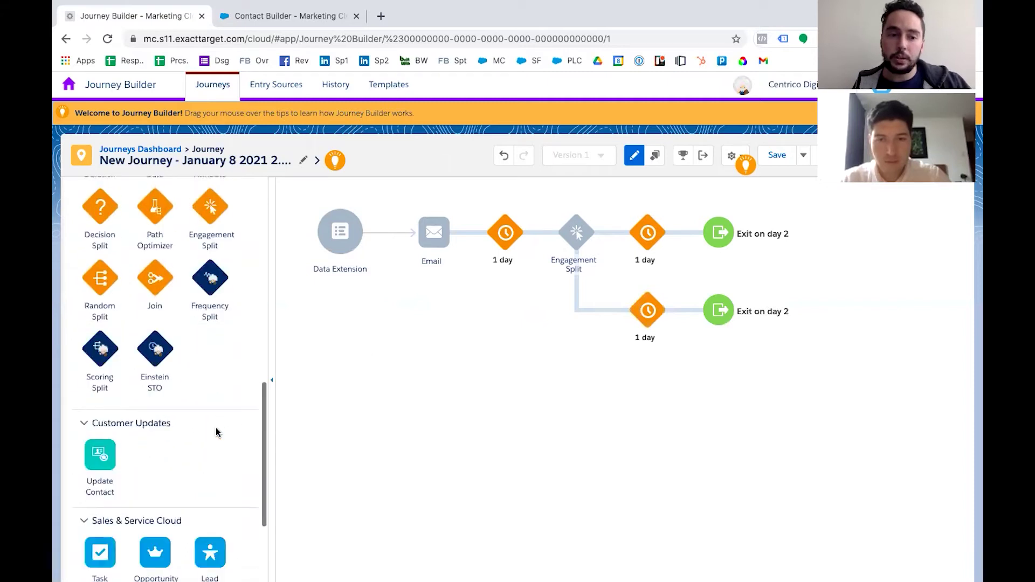
{"action": "scroll", "coordinate": [218, 432], "scroll_direction": "down", "scroll_amount": 2}
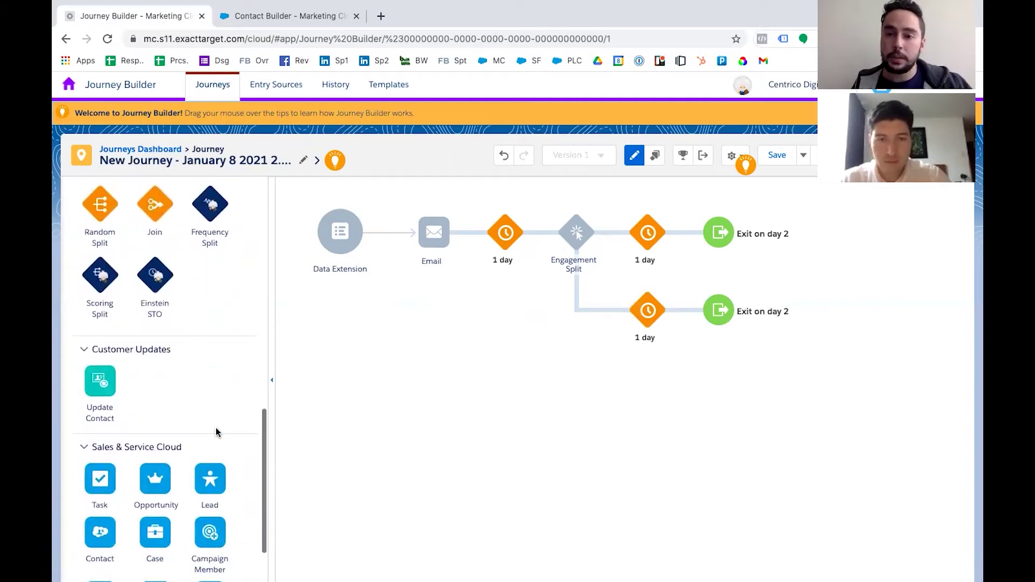
{"action": "left_click_drag", "start_coordinate": [104, 381], "coordinate": [697, 225]}
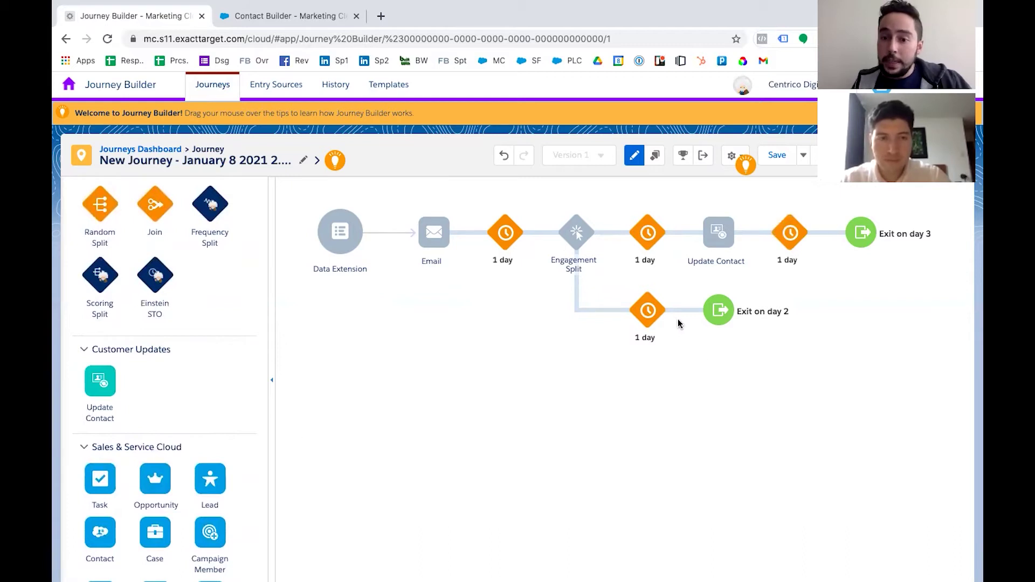
Step: Add an In-App Message activity after the wait on the Engagement Split's No path
{"action": "scroll", "coordinate": [171, 460], "scroll_direction": "down", "scroll_amount": 3}
{"action": "scroll", "coordinate": [168, 463], "scroll_direction": "up", "scroll_amount": 15}
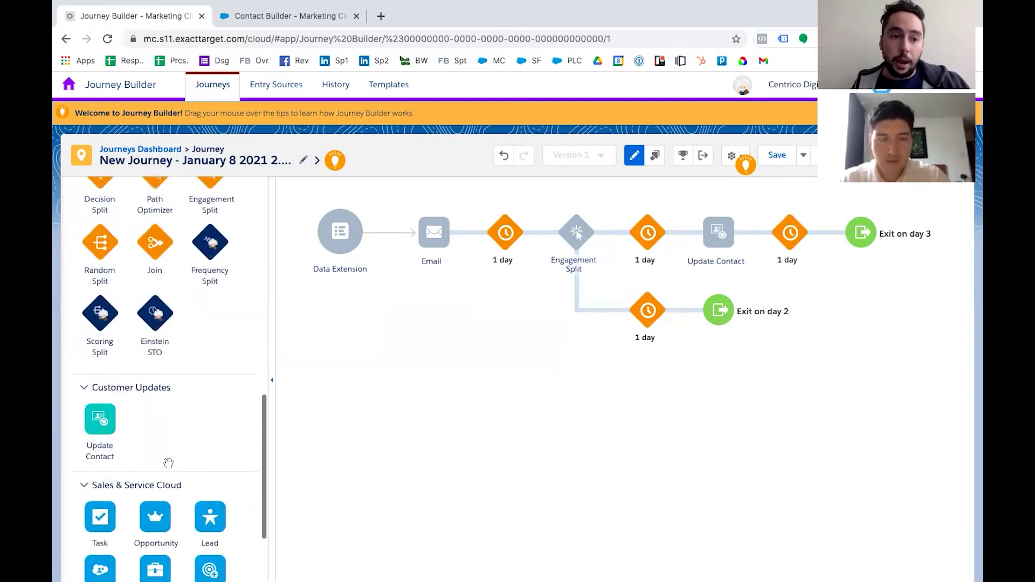
{"action": "scroll", "coordinate": [168, 463], "scroll_direction": "up", "scroll_amount": 2}
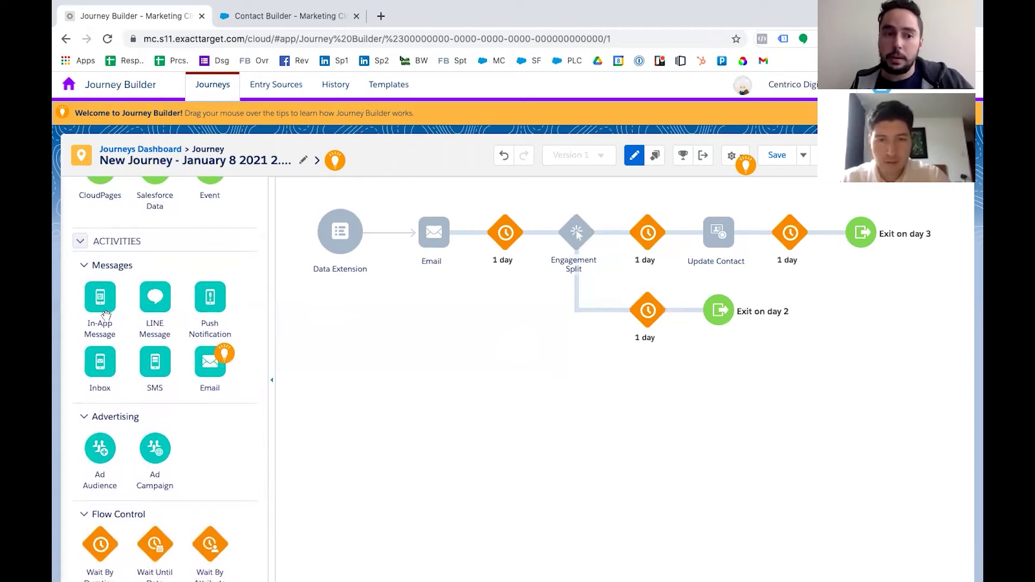
{"action": "left_click_drag", "start_coordinate": [99, 300], "coordinate": [701, 310]}
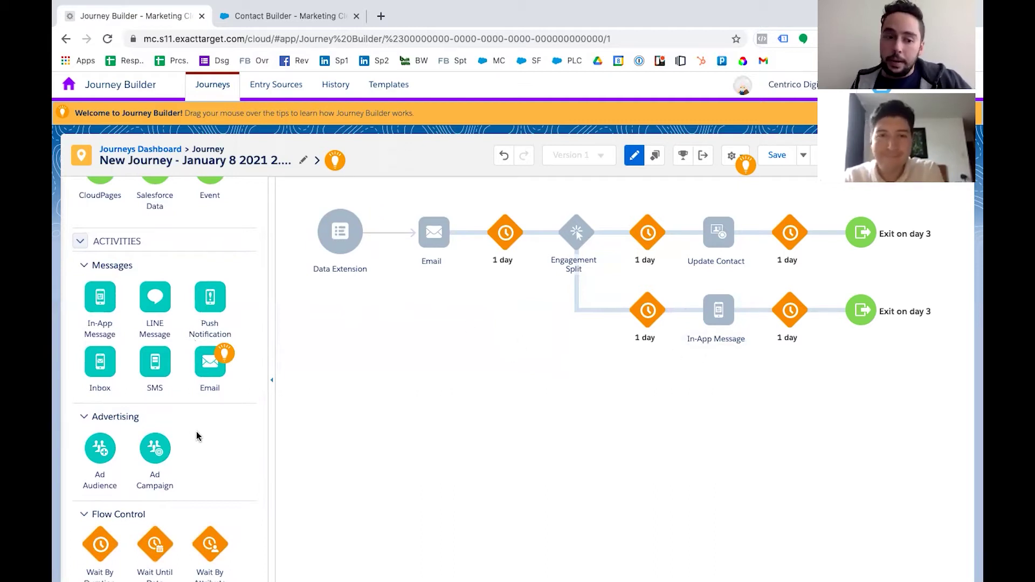
Step: Add a Join after the last wait on the No path and connect it to the Yes path before its exit
{"action": "scroll", "coordinate": [199, 436], "scroll_direction": "down", "scroll_amount": 2}
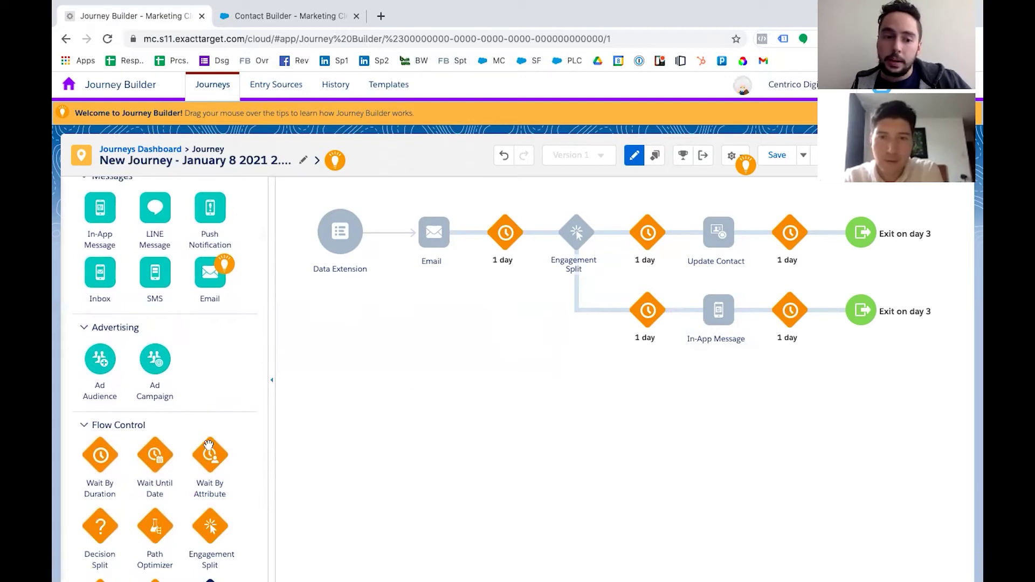
{"action": "scroll", "coordinate": [209, 444], "scroll_direction": "down", "scroll_amount": 3}
{"action": "left_click_drag", "start_coordinate": [151, 458], "coordinate": [827, 311]}
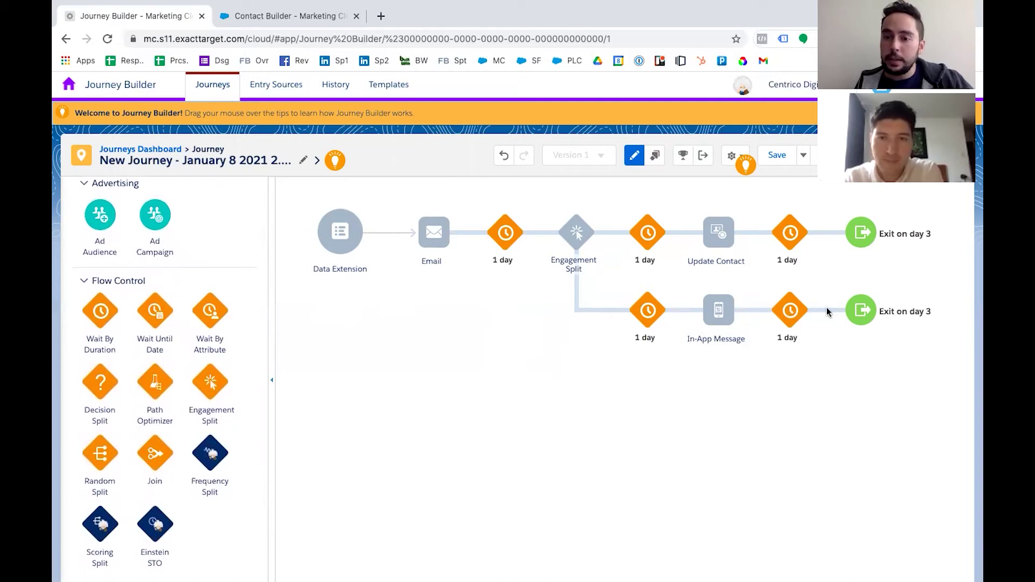
{"action": "left_click_drag", "start_coordinate": [926, 309], "coordinate": [825, 232]}
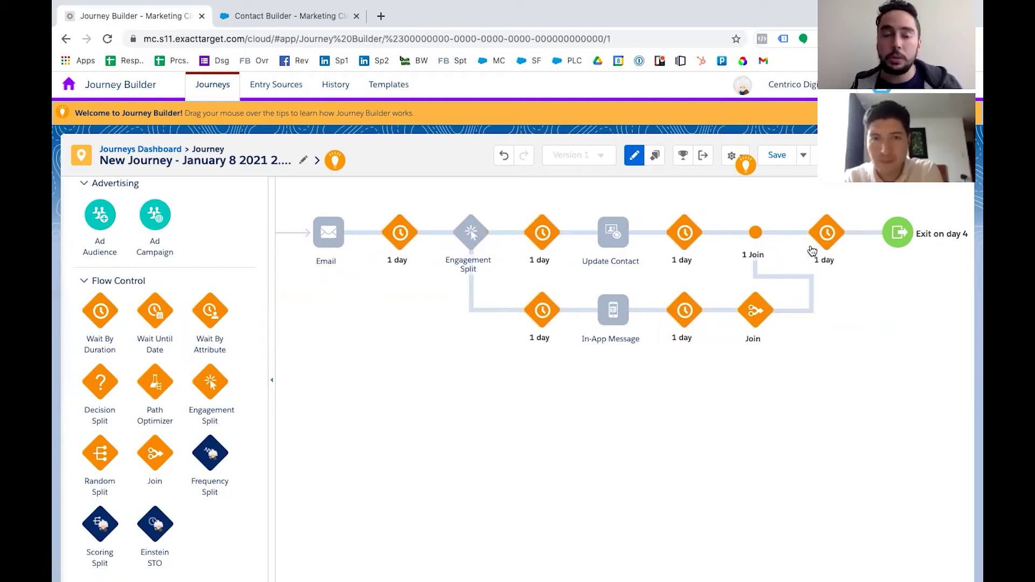
Step: Switch from the journey to Content Builder and open the Test Emails folder
{"action": "mouse_move", "coordinate": [744, 340]}
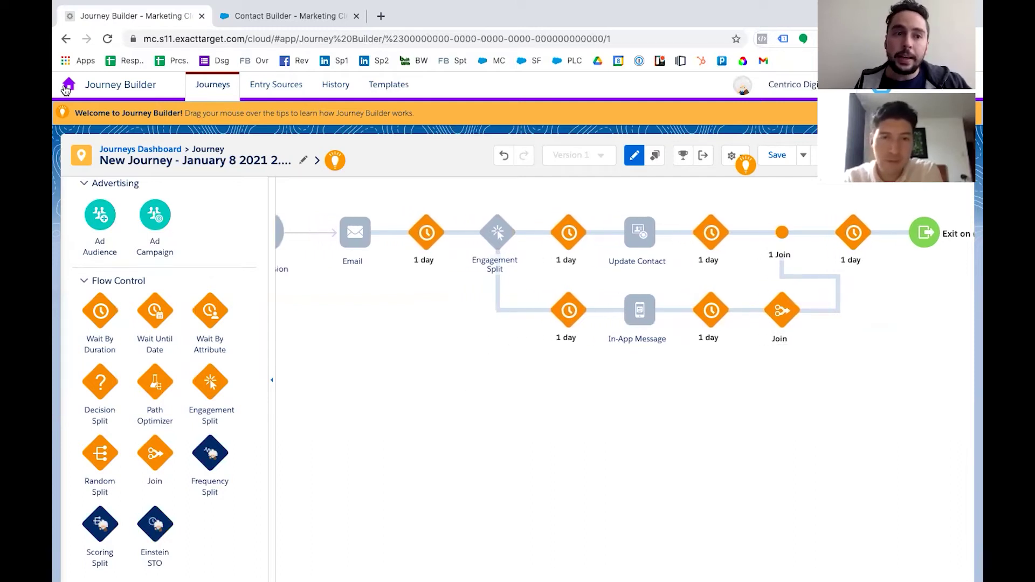
{"action": "mouse_move", "coordinate": [65, 89]}
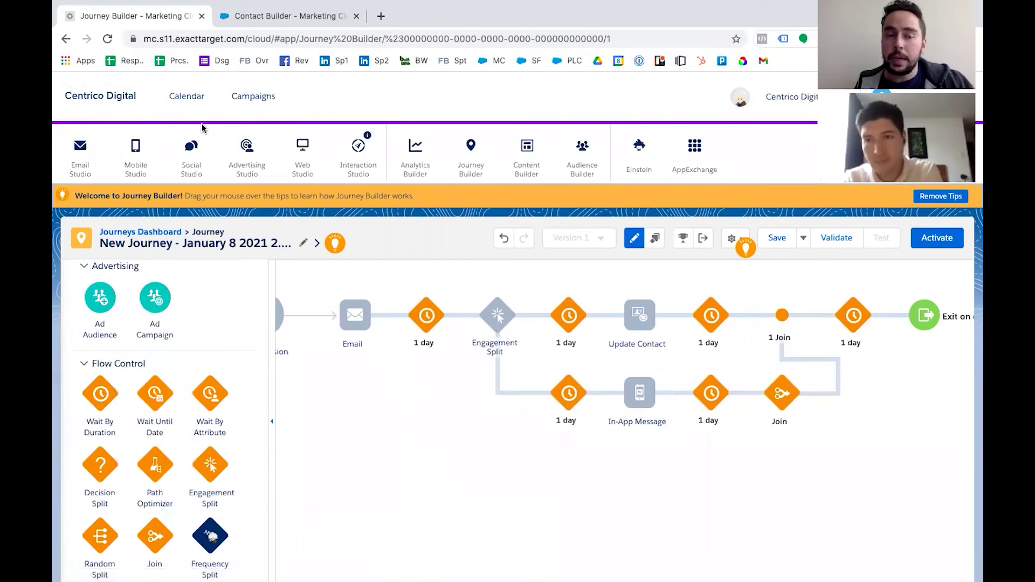
{"action": "mouse_move", "coordinate": [195, 136]}
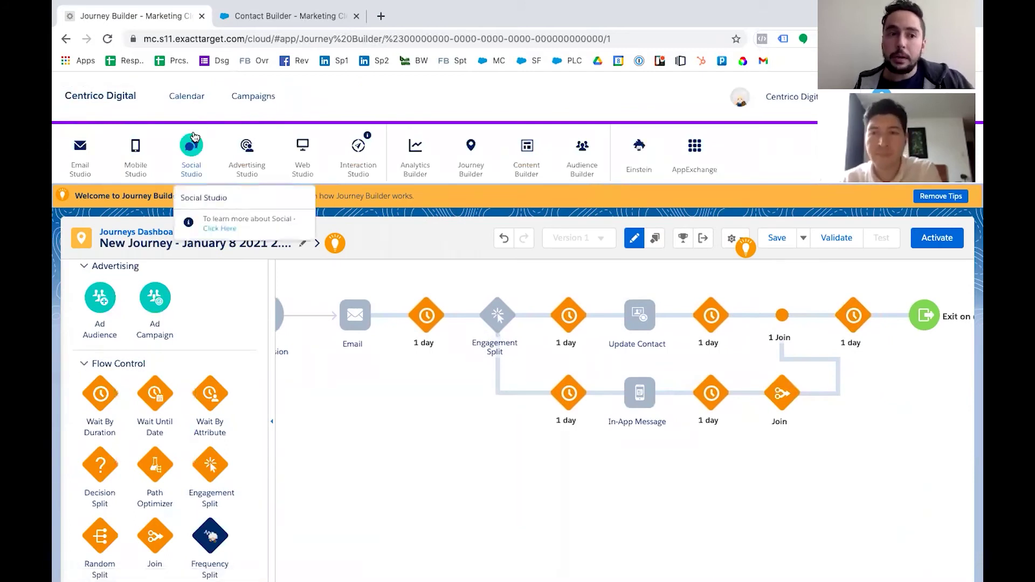
{"action": "mouse_move", "coordinate": [526, 158]}
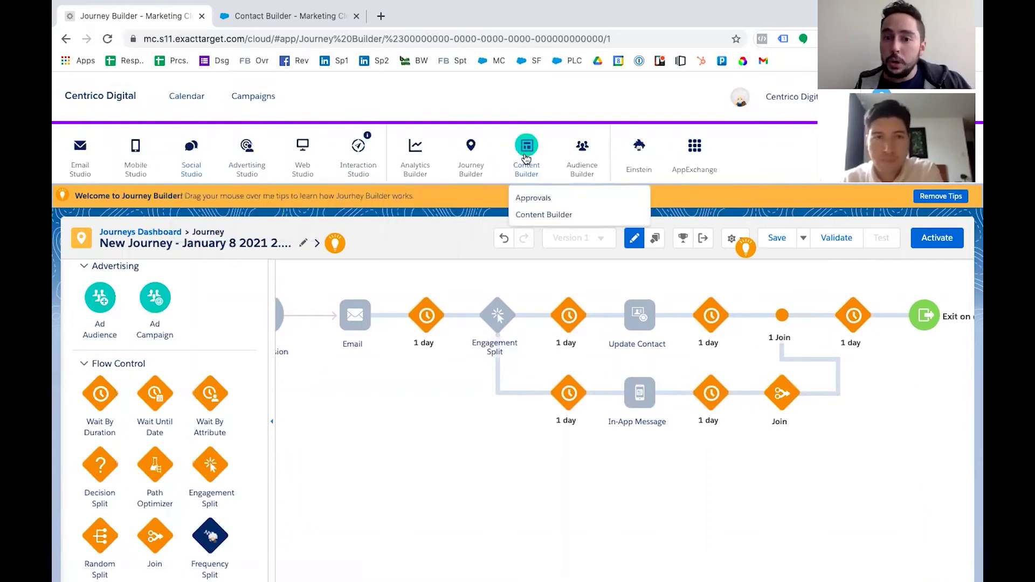
{"action": "left_click", "coordinate": [544, 215]}
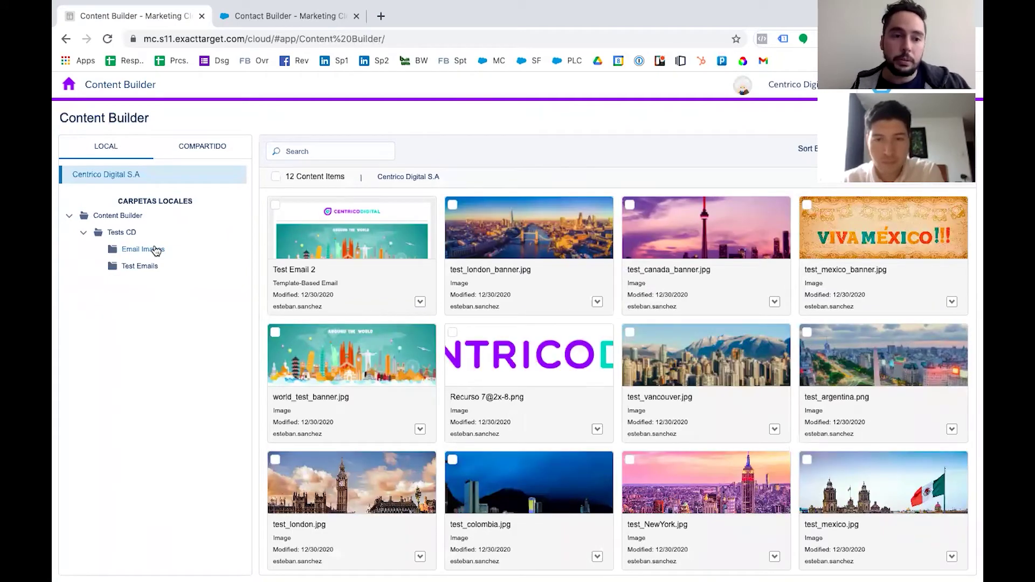
{"action": "left_click", "coordinate": [149, 268]}
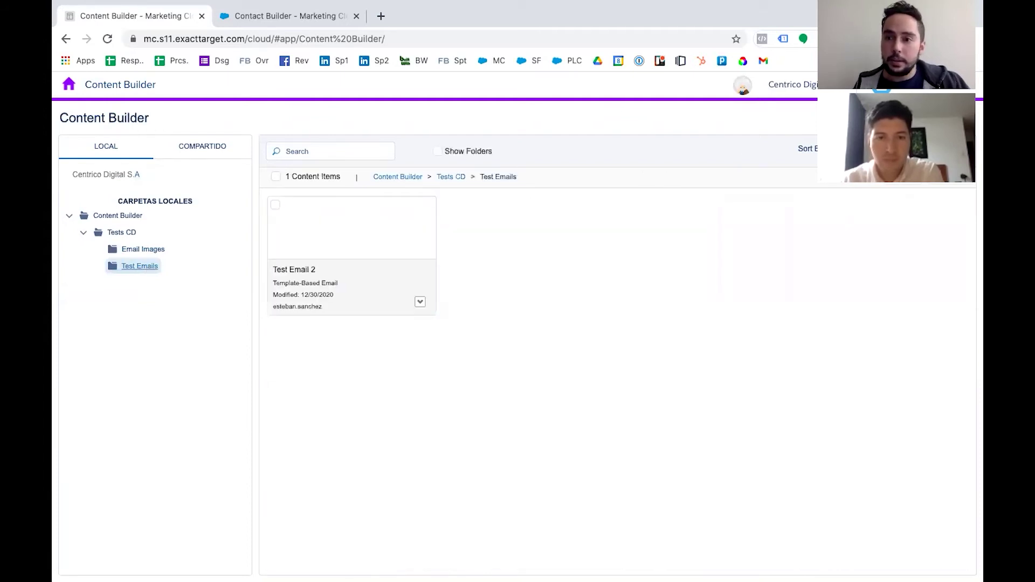
Step: Create a new email in the Test Emails folder based on the basic Hero 1 Column template
{"action": "left_click", "coordinate": [950, 151]}
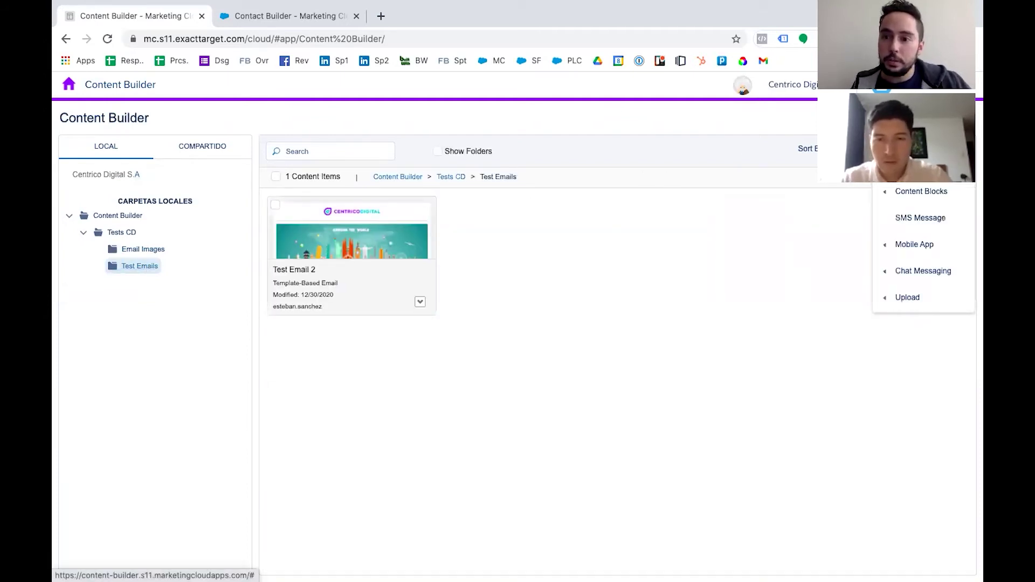
{"action": "left_click", "coordinate": [916, 164]}
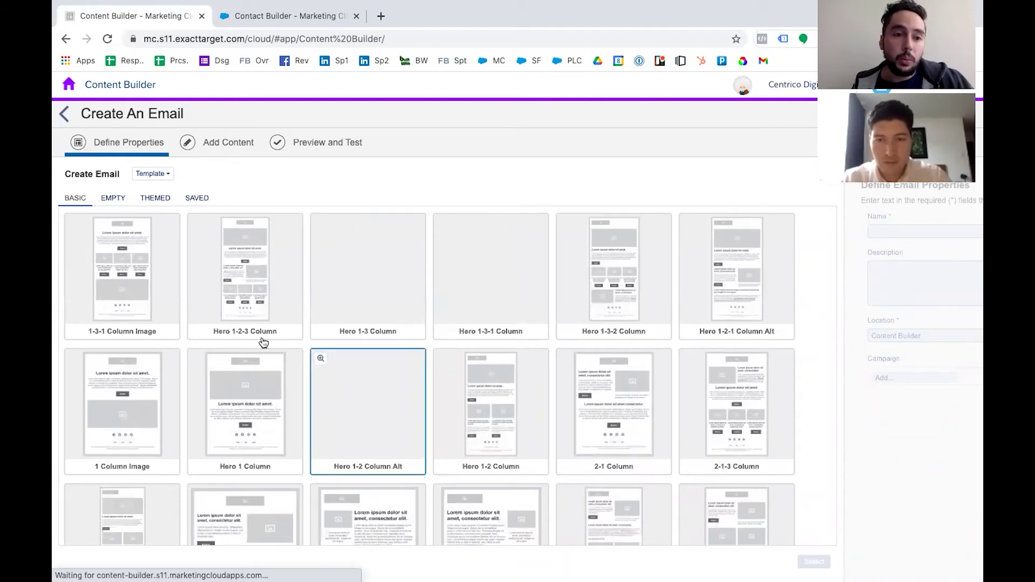
{"action": "left_click", "coordinate": [113, 199]}
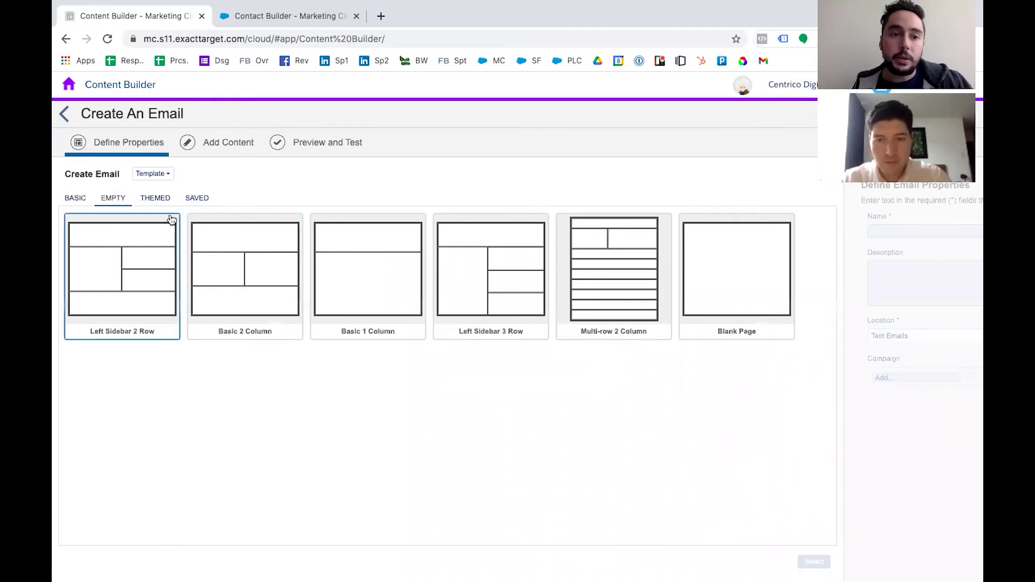
{"action": "left_click", "coordinate": [70, 199]}
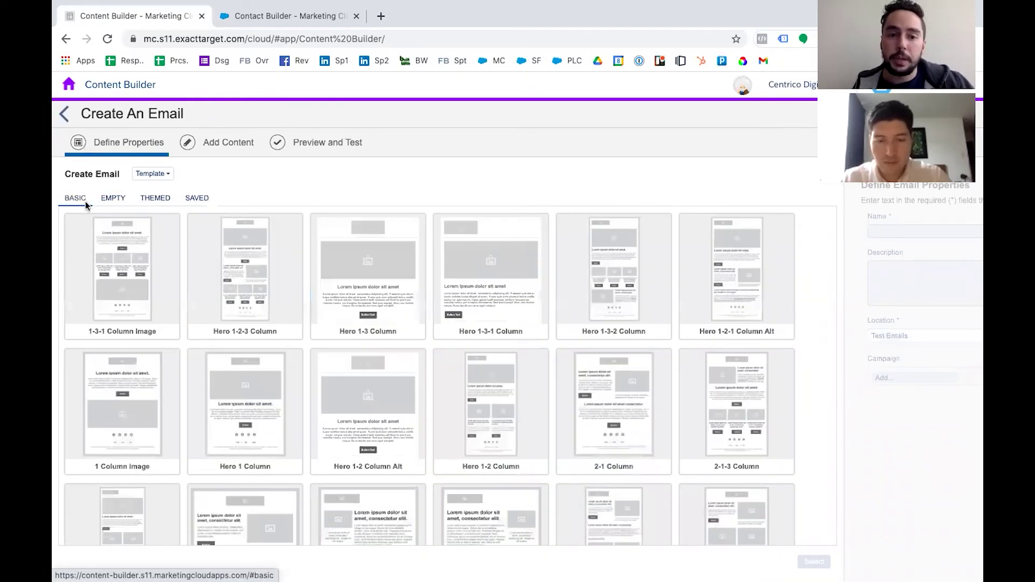
{"action": "left_click", "coordinate": [262, 407]}
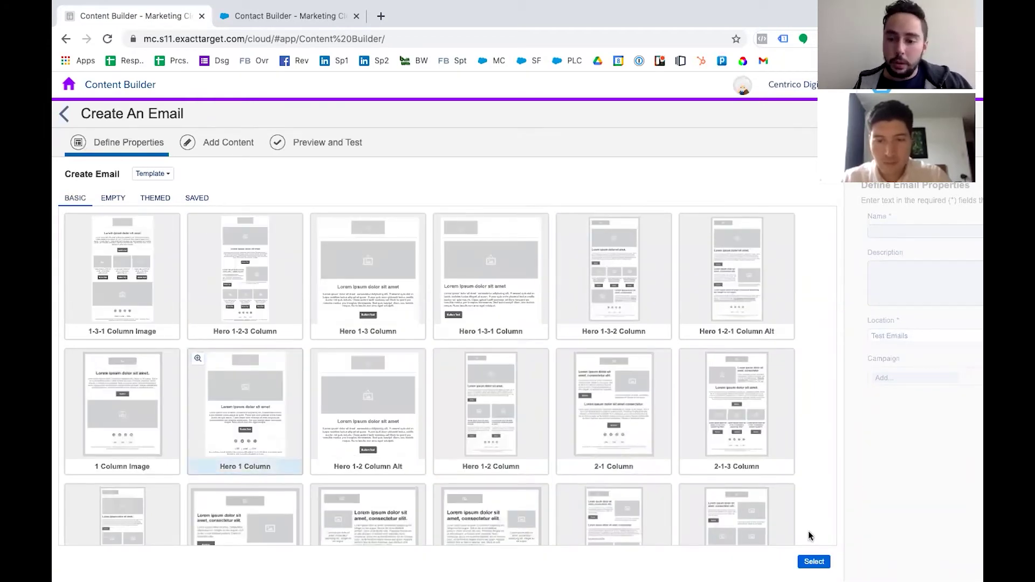
{"action": "left_click", "coordinate": [814, 561]}
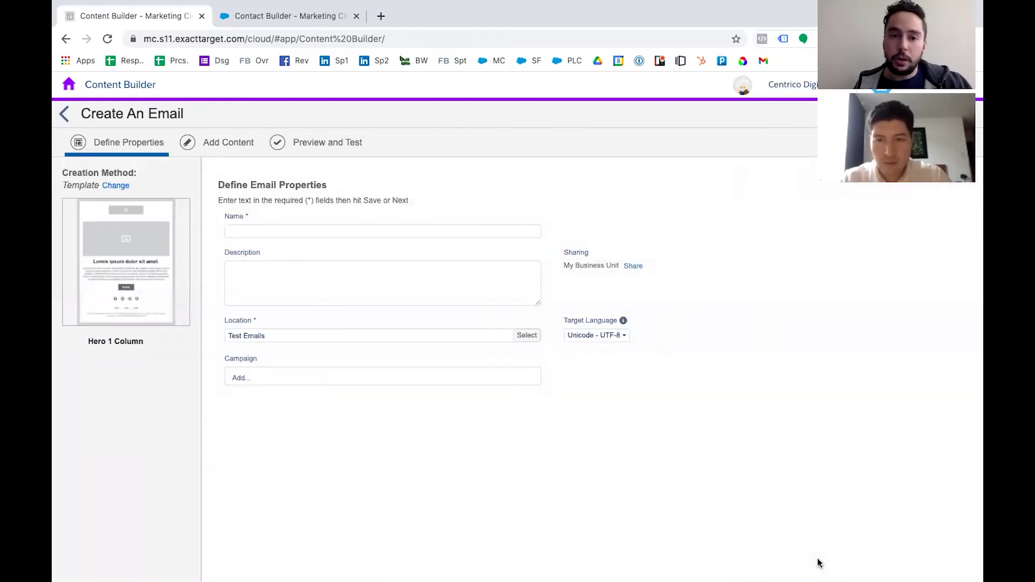
Step: Name the email "Test email 4" and continue to adding its content
{"action": "left_click", "coordinate": [473, 231]}
{"action": "type", "text": "T"}
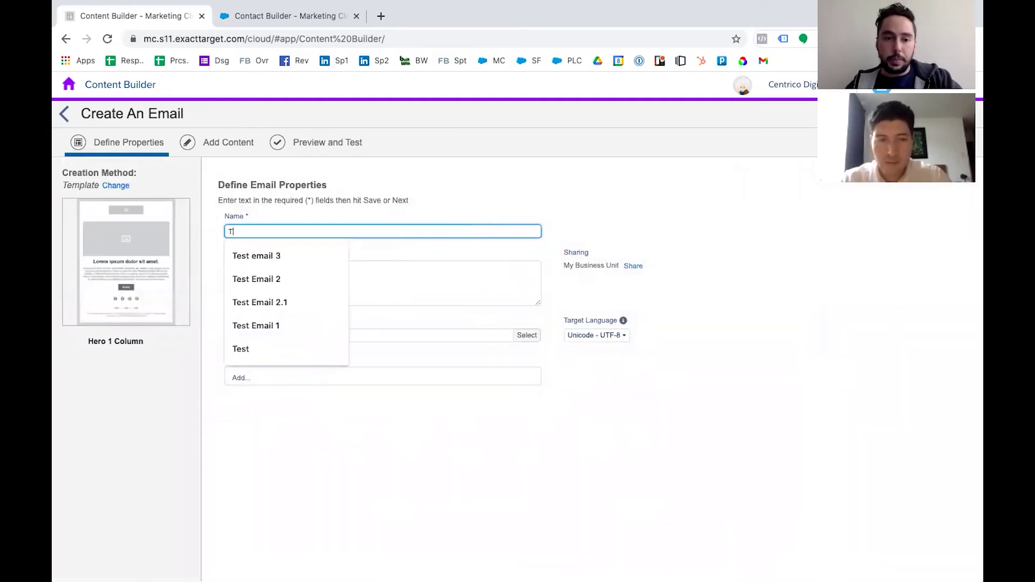
{"action": "type", "text": "est"}
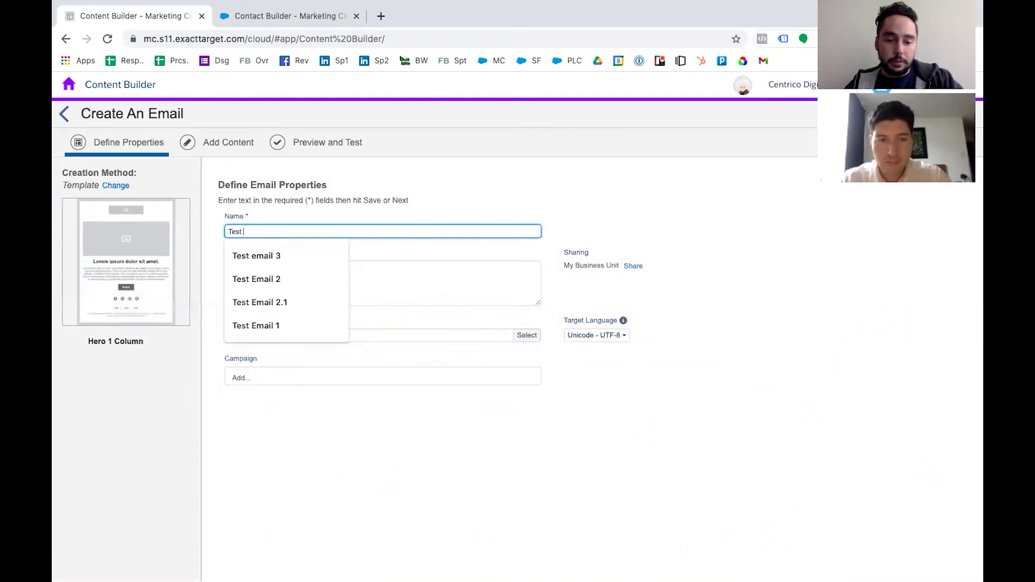
{"action": "type", "text": " email "}
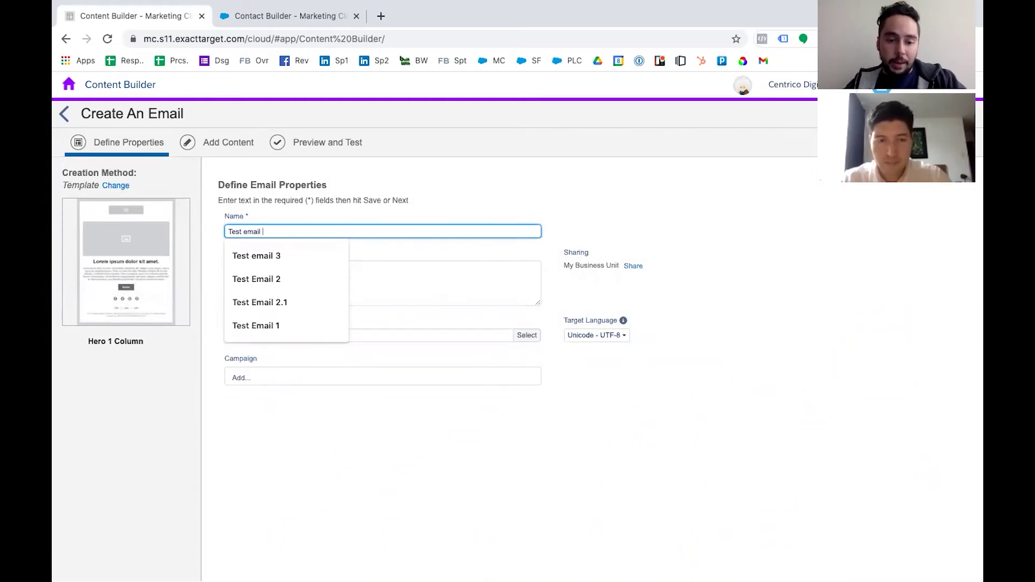
{"action": "type", "text": "4"}
{"action": "left_click", "coordinate": [911, 197]}
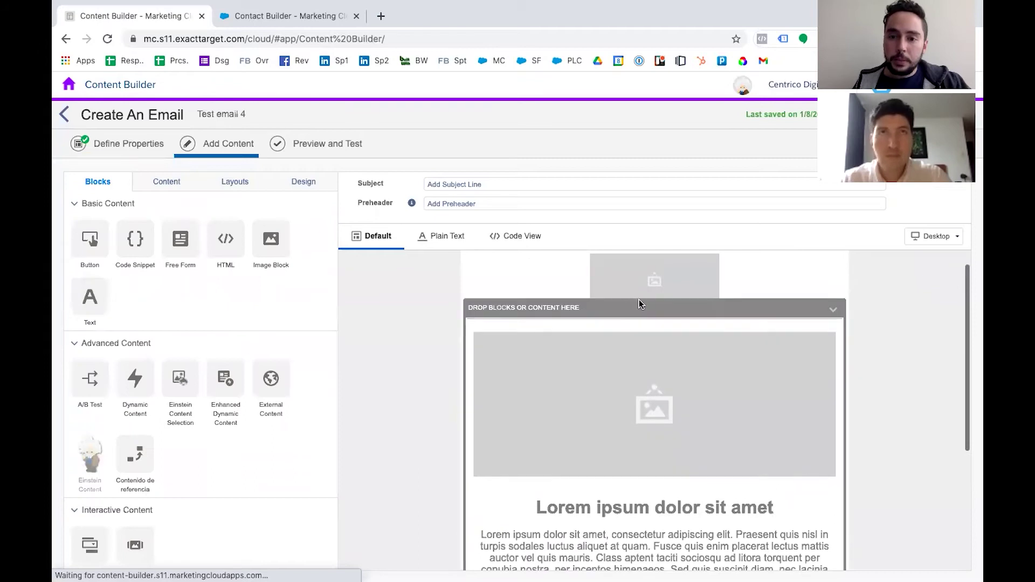
{"action": "left_click", "coordinate": [656, 273]}
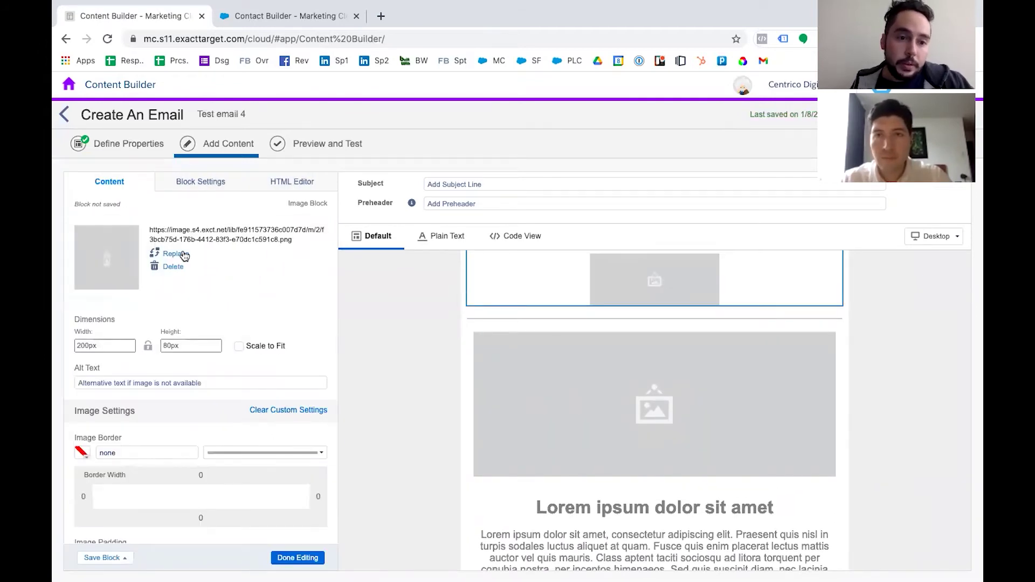
{"action": "left_click", "coordinate": [174, 254]}
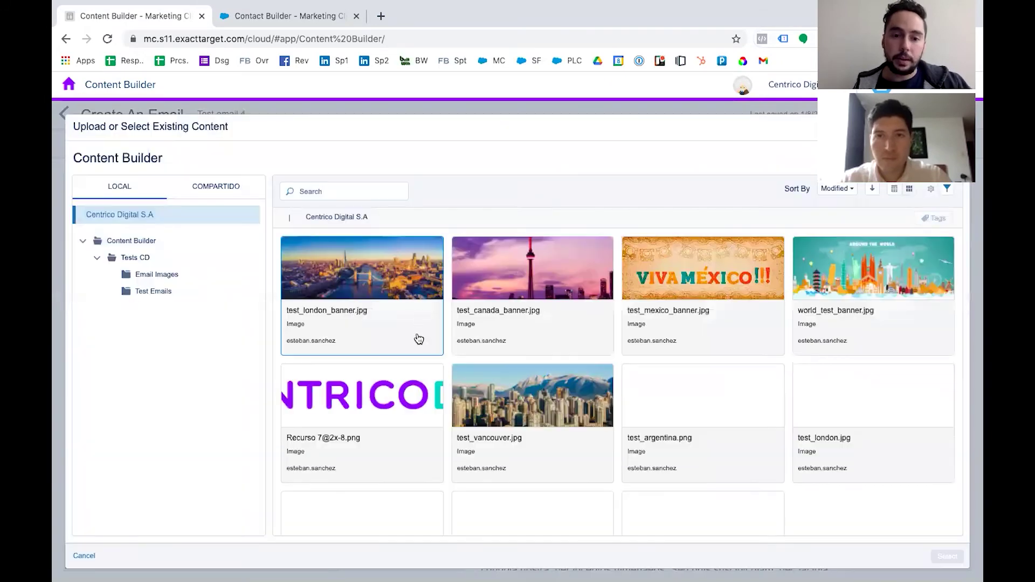
{"action": "left_click", "coordinate": [366, 453]}
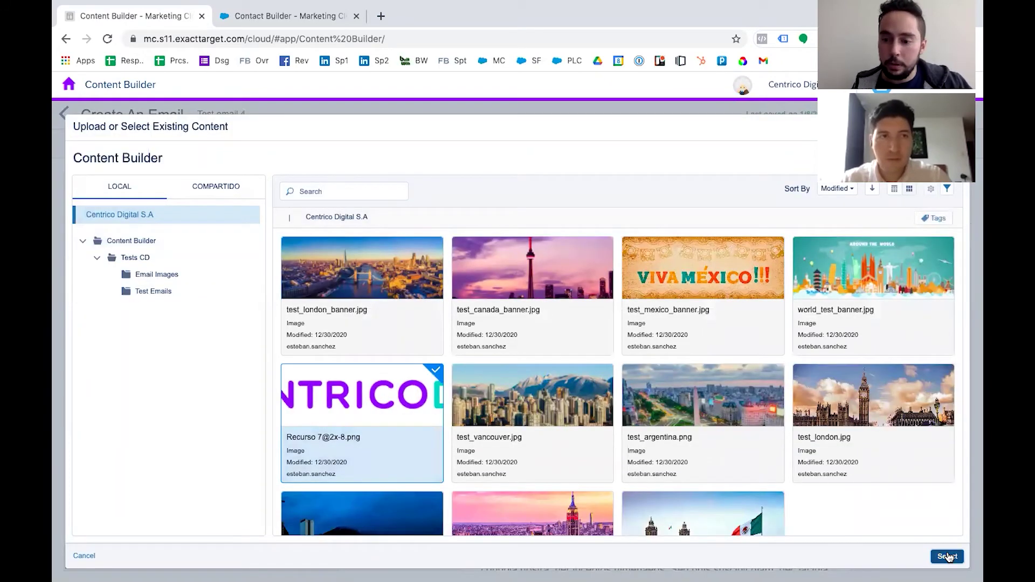
{"action": "left_click", "coordinate": [947, 556]}
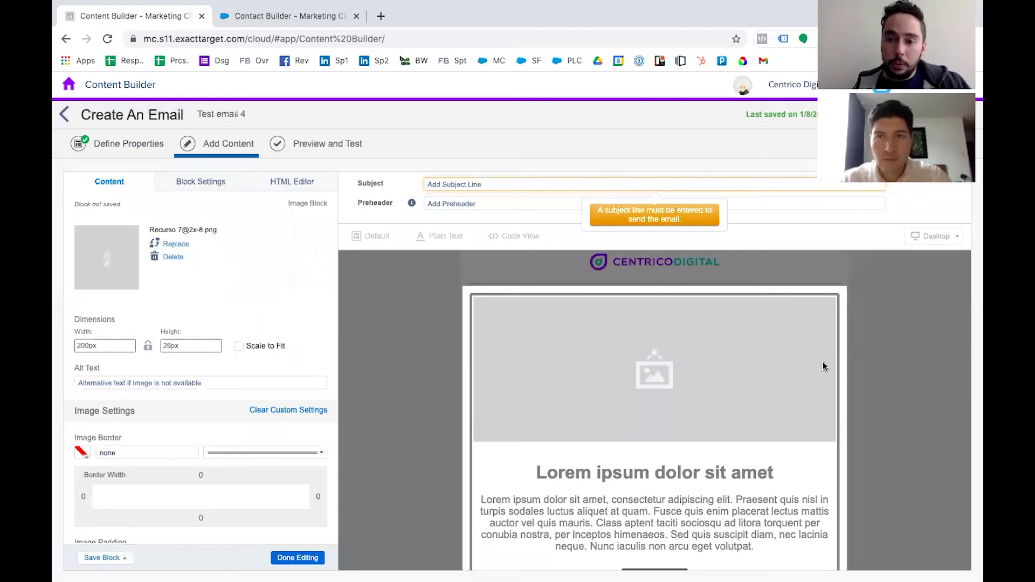
Step: Delete the large placeholder image block above the heading text
{"action": "left_click", "coordinate": [825, 308]}
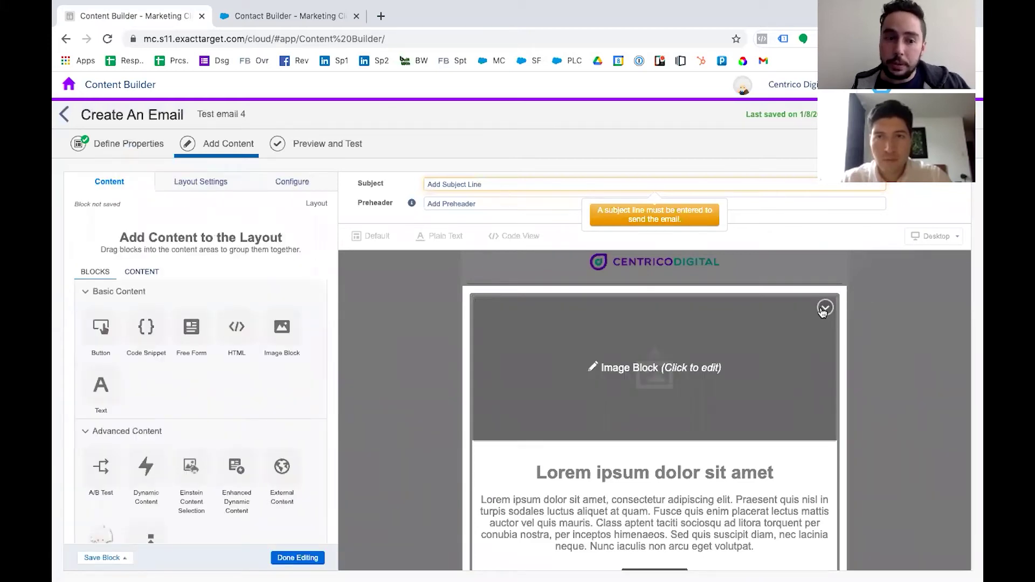
{"action": "left_click", "coordinate": [824, 309]}
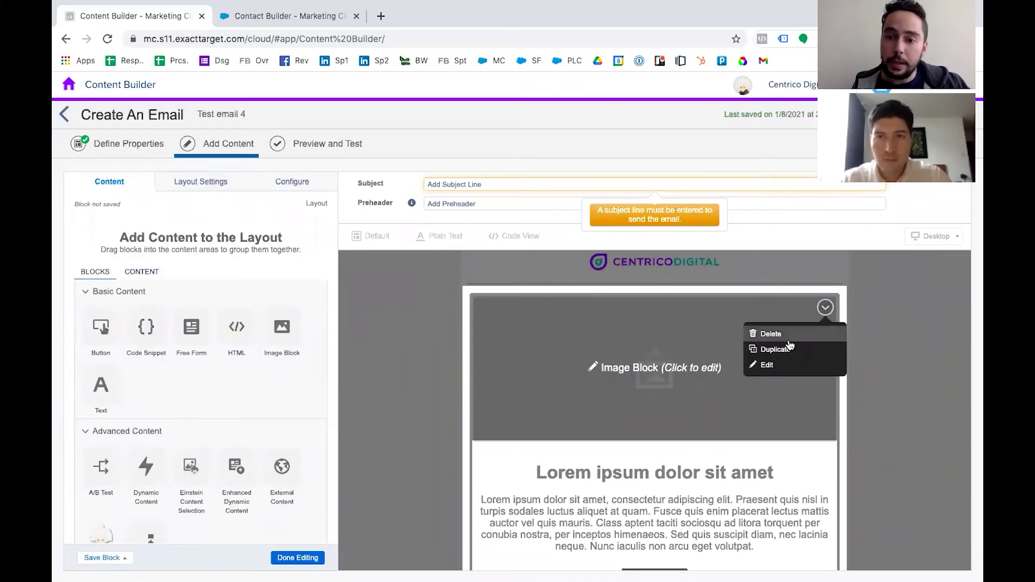
{"action": "left_click", "coordinate": [787, 335]}
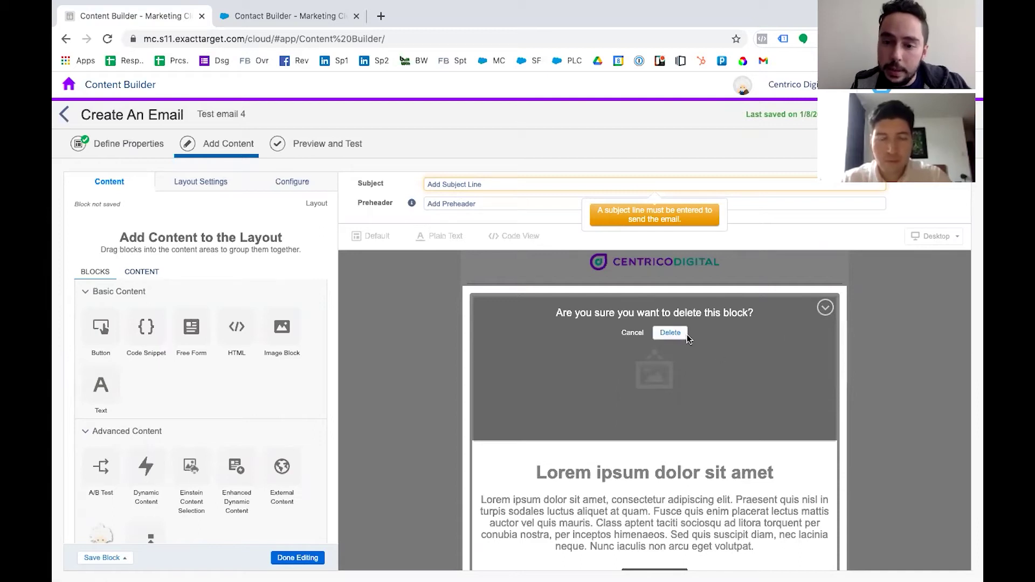
{"action": "left_click", "coordinate": [671, 333]}
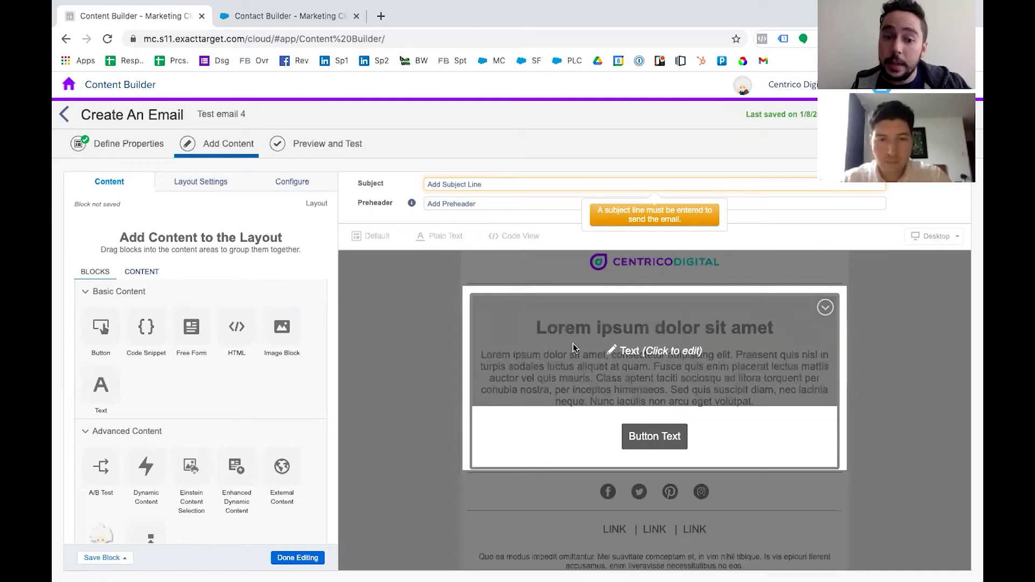
Step: Add a Dynamic Content block above the heading text with world_test_banner.jpg as its default content
{"action": "left_click_drag", "start_coordinate": [141, 472], "coordinate": [571, 327]}
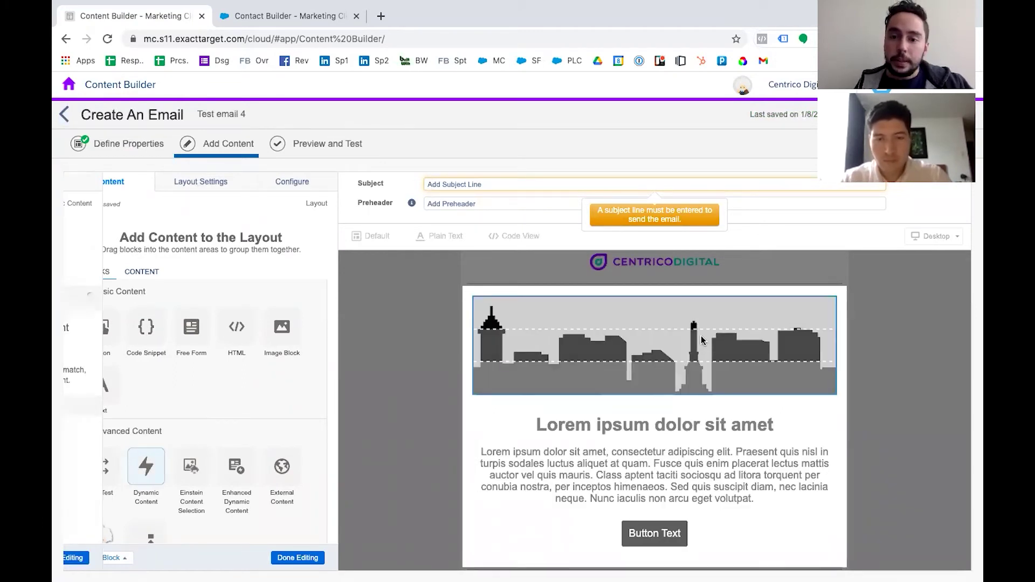
{"action": "left_click", "coordinate": [697, 312]}
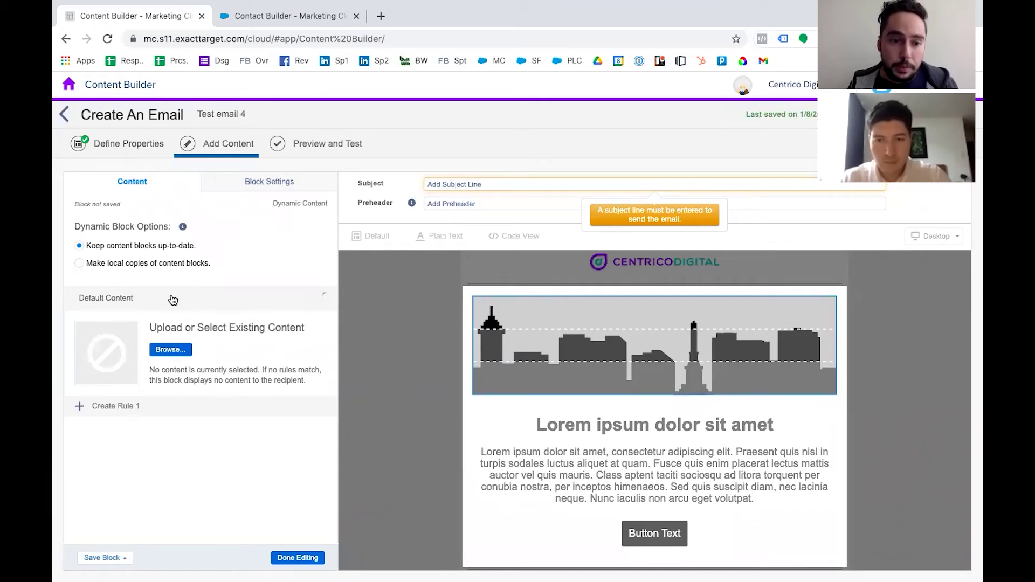
{"action": "left_click", "coordinate": [171, 351]}
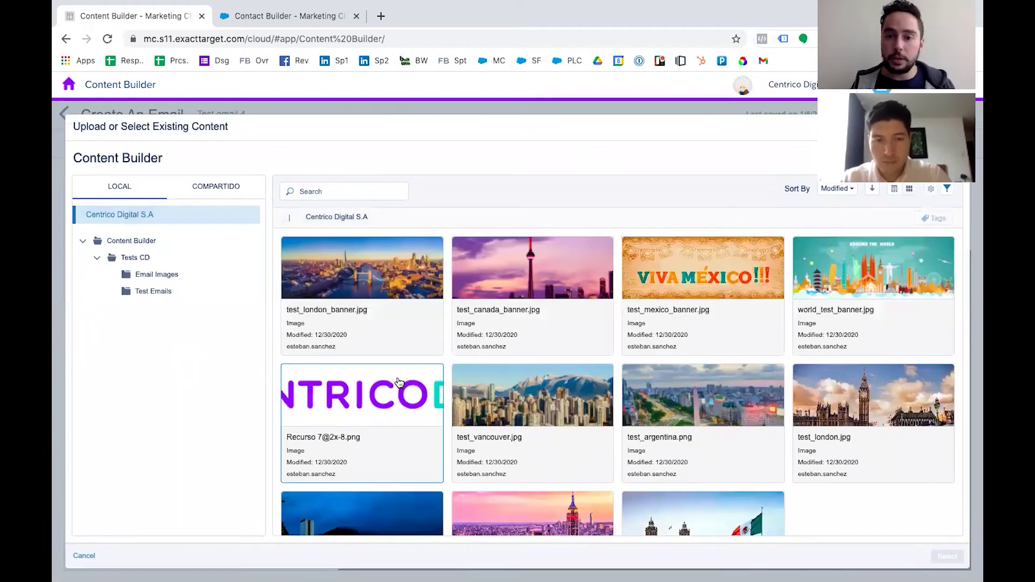
{"action": "left_click", "coordinate": [870, 314]}
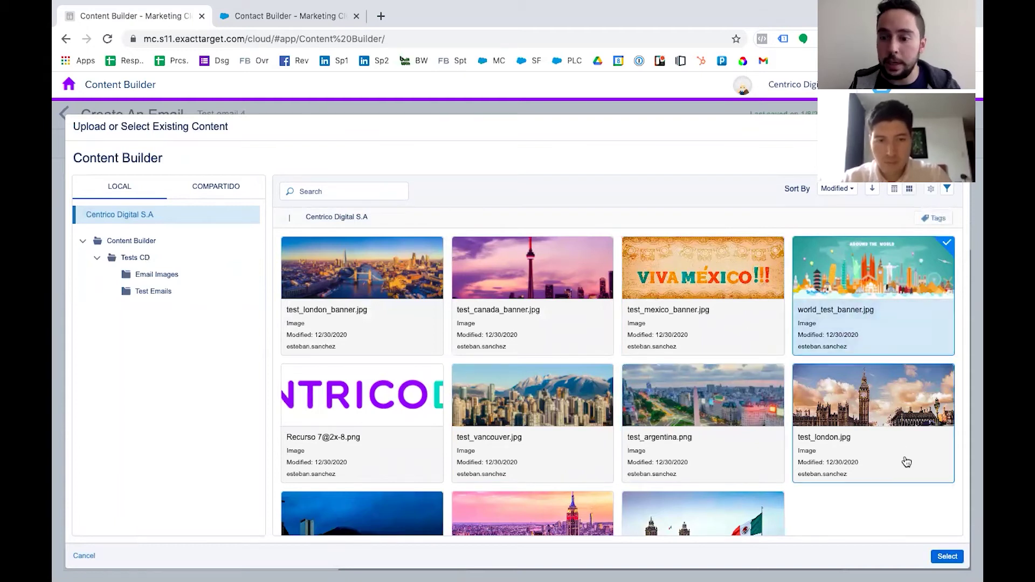
{"action": "left_click", "coordinate": [947, 555]}
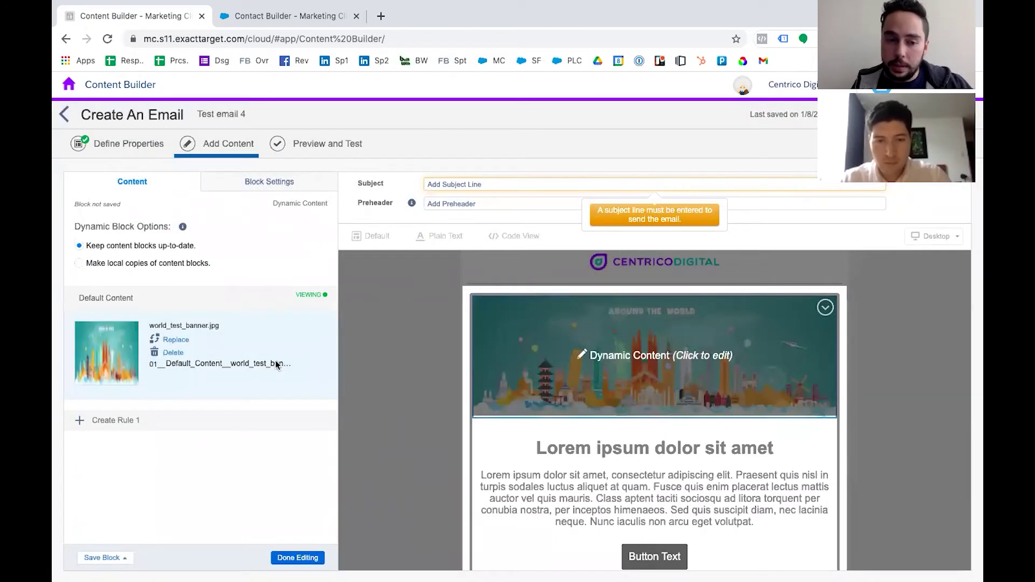
Step: Create the first dynamic content rule from a data extension, using Test DE 3 Centrico Members in the Test DEs folder as source
{"action": "left_click", "coordinate": [179, 414]}
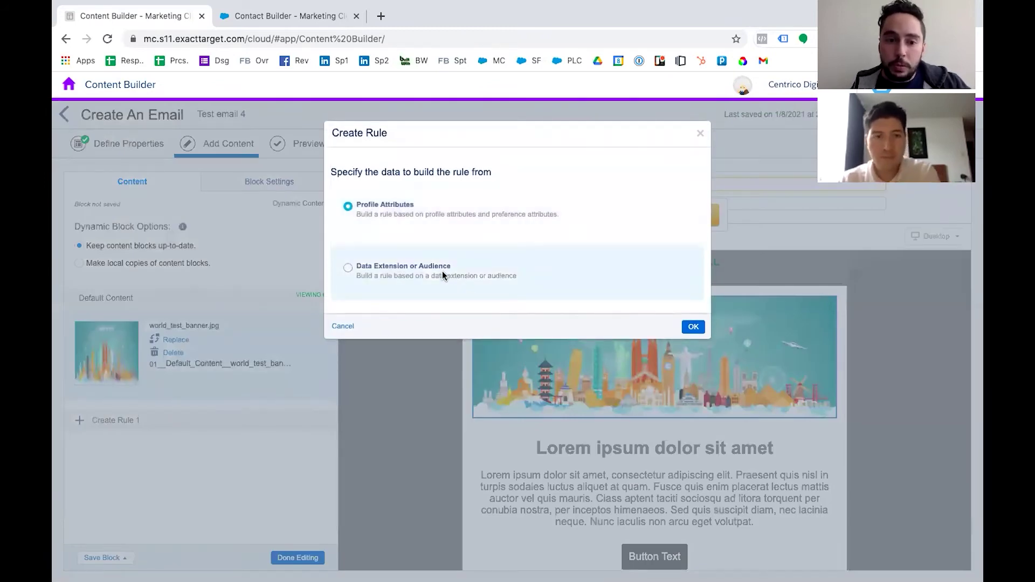
{"action": "left_click", "coordinate": [349, 269]}
{"action": "left_click", "coordinate": [692, 327]}
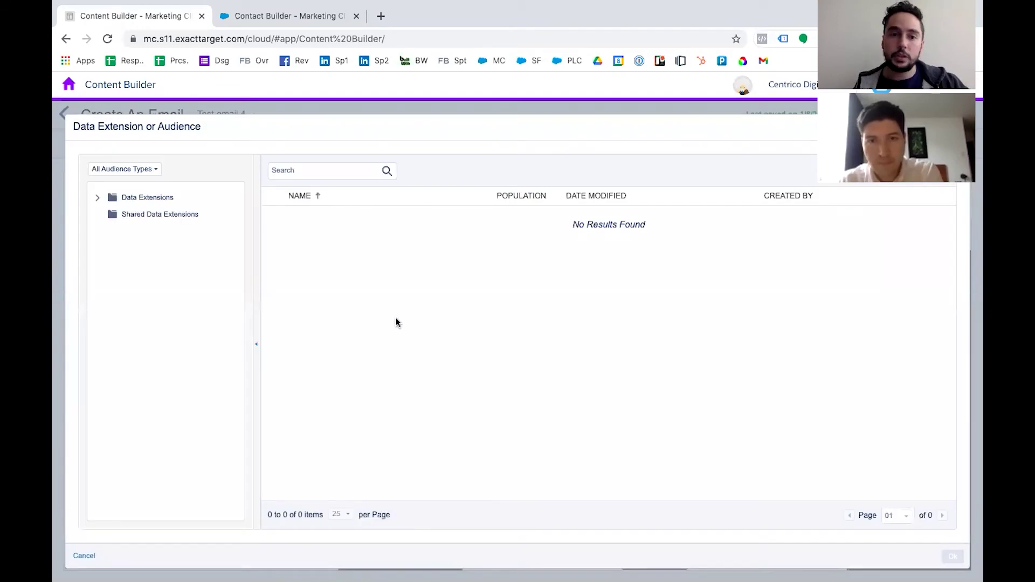
{"action": "left_click", "coordinate": [96, 199]}
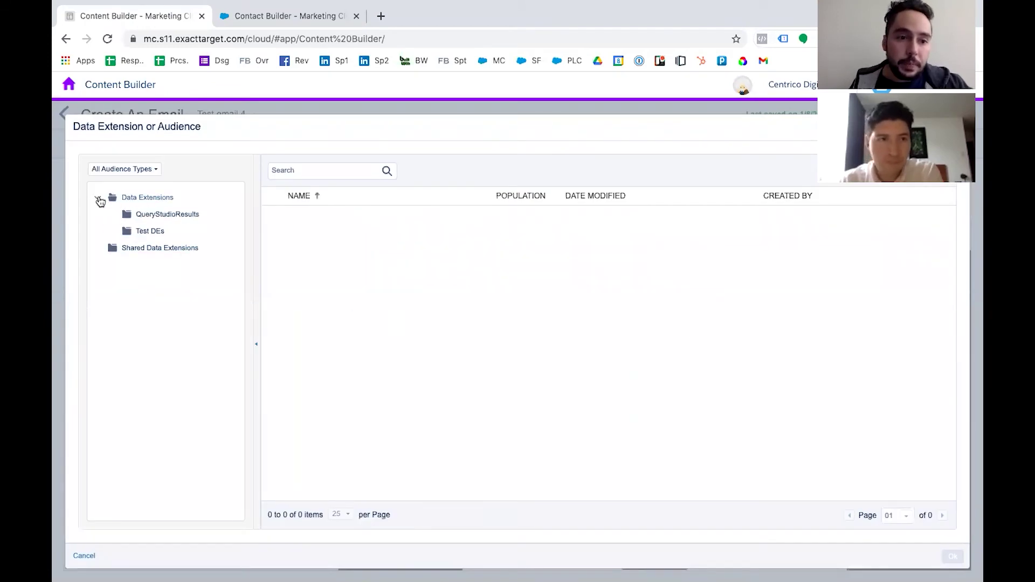
{"action": "left_click", "coordinate": [144, 232]}
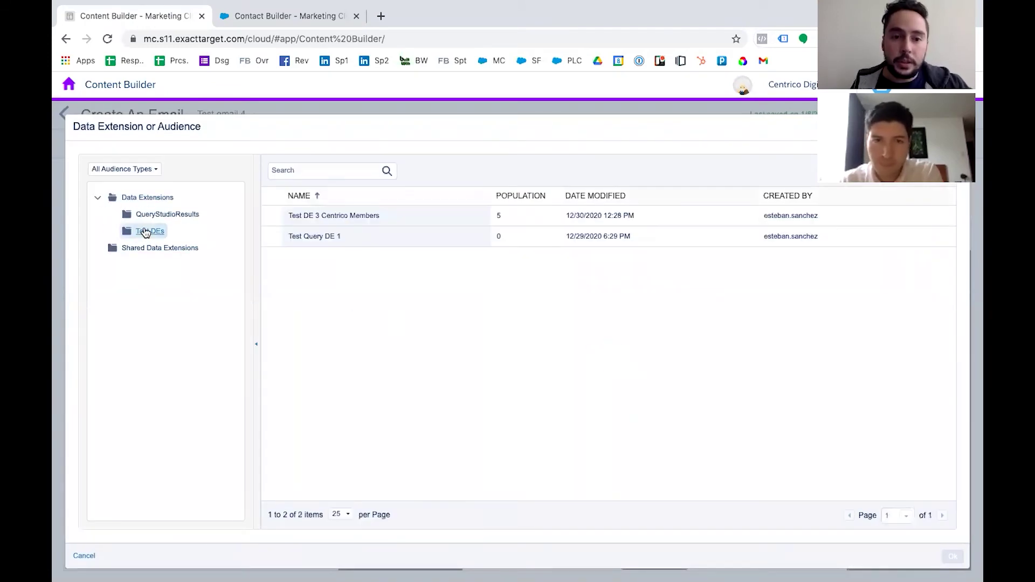
{"action": "left_click", "coordinate": [397, 215]}
{"action": "left_click", "coordinate": [952, 556]}
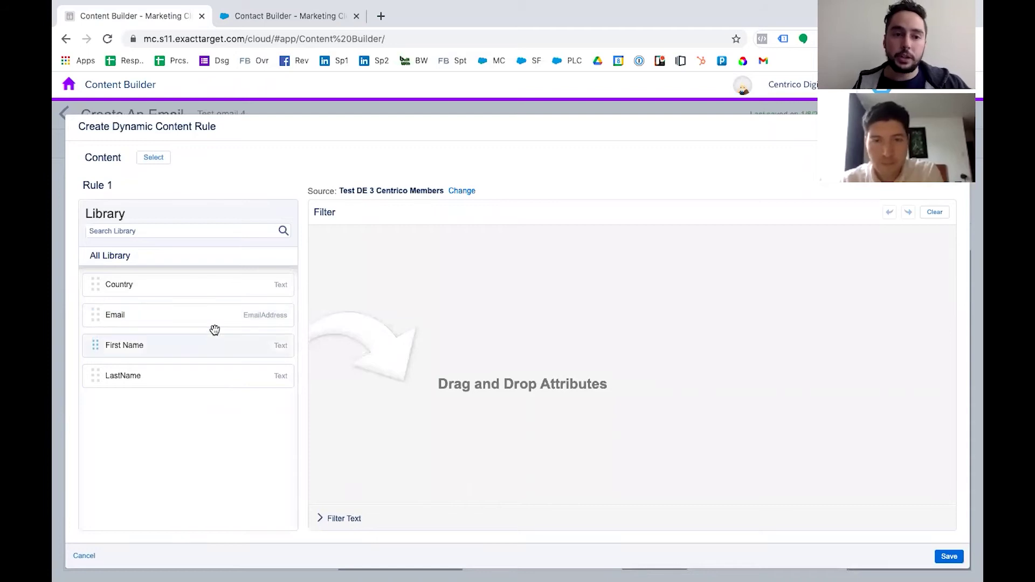
Step: Filter Rule 1 on Country is equal to Mexico, assign test_mexico_banner.jpg as its content, and save the rule
{"action": "left_click_drag", "start_coordinate": [212, 289], "coordinate": [410, 269]}
{"action": "left_click", "coordinate": [531, 241]}
{"action": "type", "text": "Mexico"}
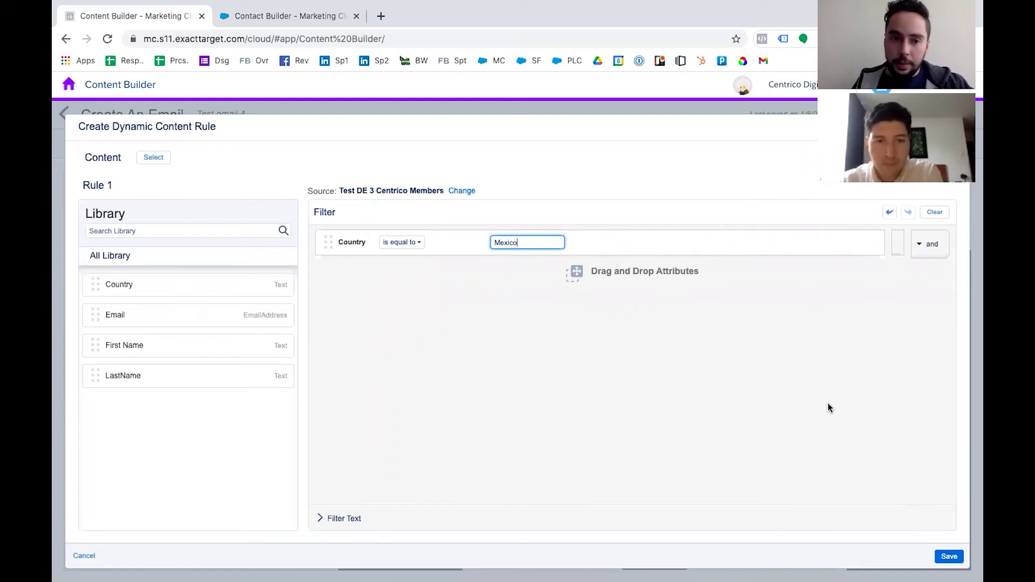
{"action": "left_click", "coordinate": [157, 158]}
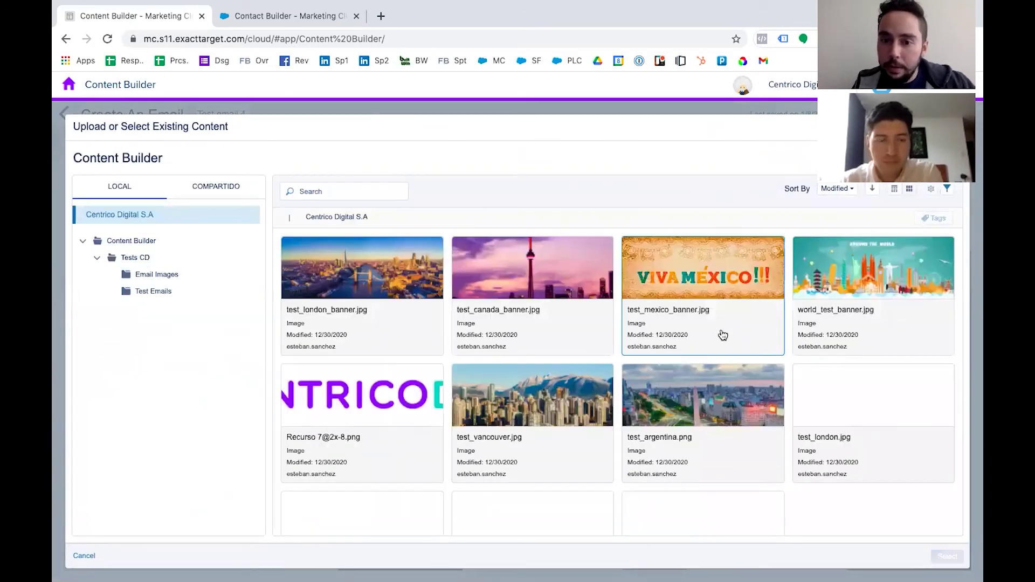
{"action": "left_click", "coordinate": [710, 300]}
{"action": "left_click", "coordinate": [920, 557]}
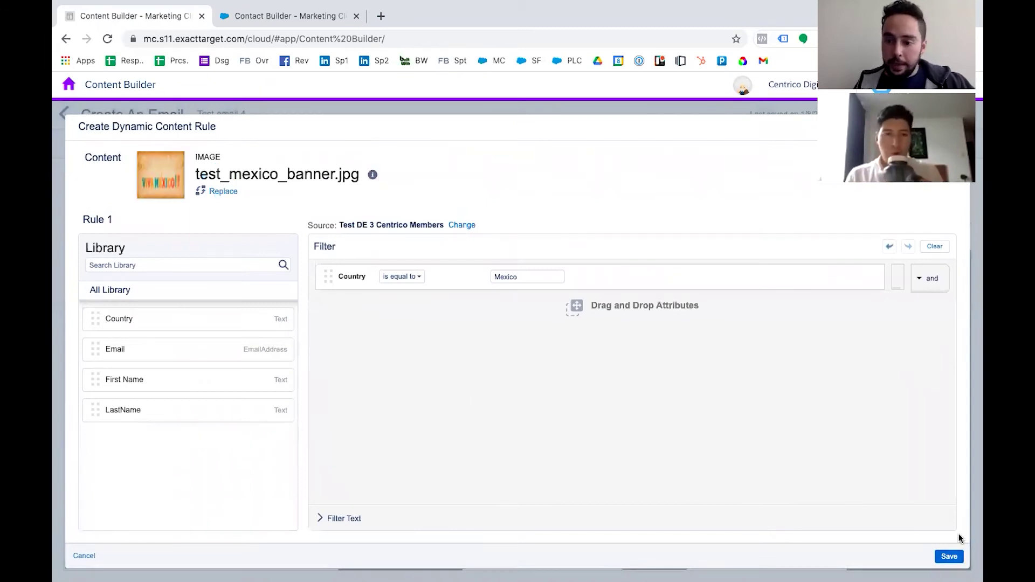
{"action": "left_click", "coordinate": [949, 557]}
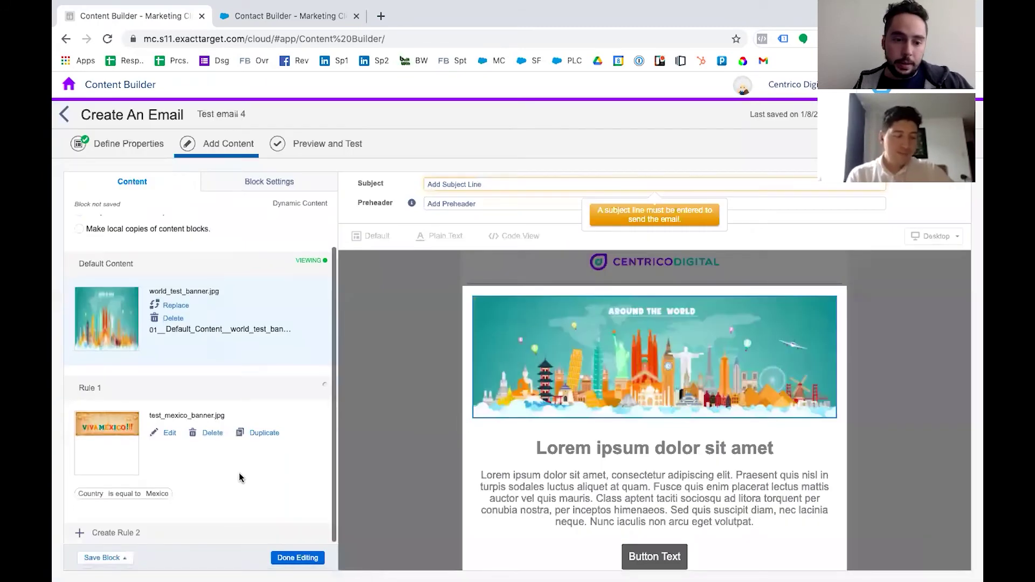
Step: Create and save Rule 2 showing test_canada_banner.jpg when Country is equal to Canada
{"action": "left_click", "coordinate": [160, 532]}
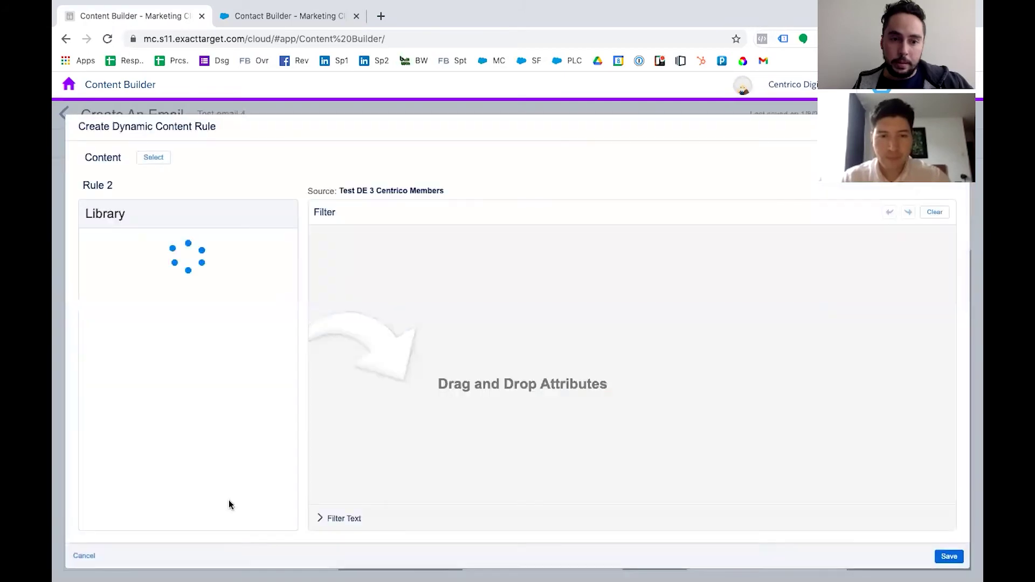
{"action": "left_click_drag", "start_coordinate": [225, 285], "coordinate": [420, 273]}
{"action": "left_click", "coordinate": [541, 241]}
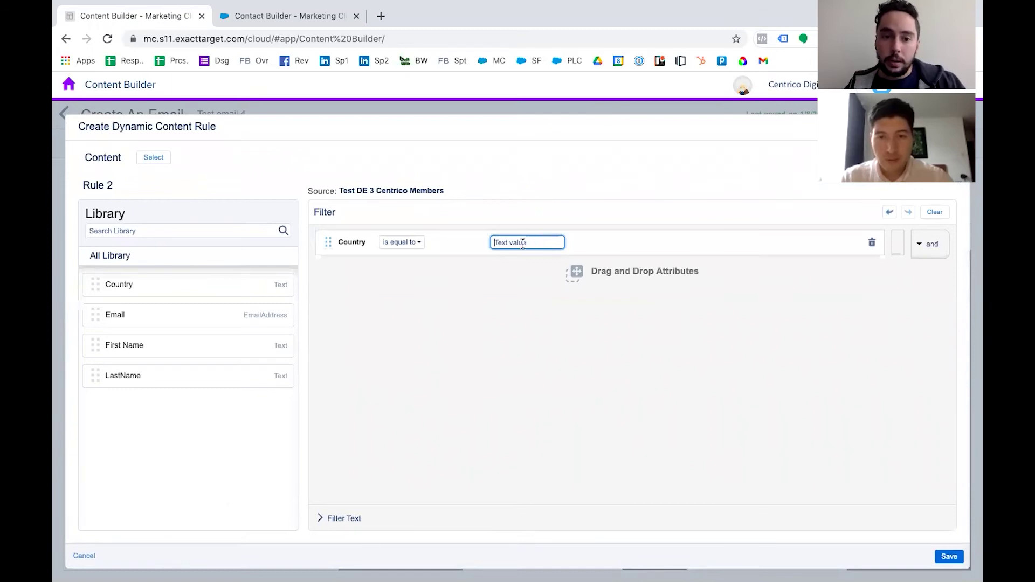
{"action": "type", "text": "Can"}
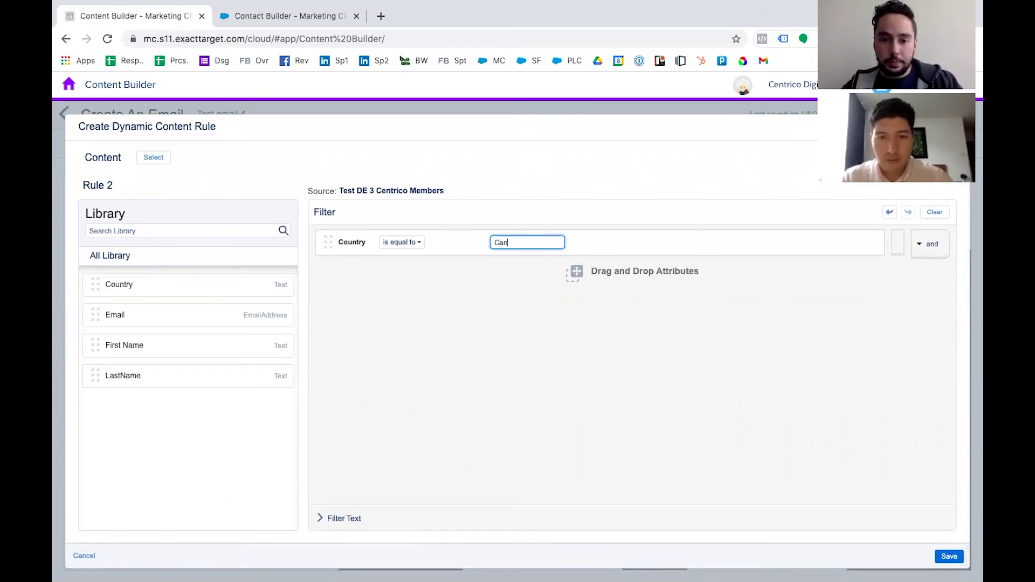
{"action": "left_click", "coordinate": [153, 157]}
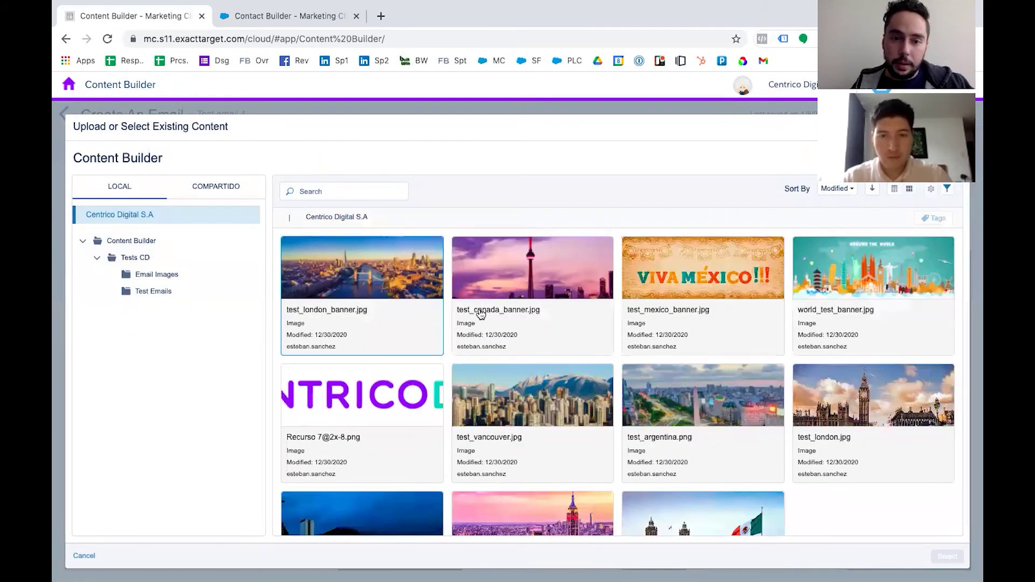
{"action": "left_click", "coordinate": [538, 303]}
{"action": "left_click", "coordinate": [944, 556]}
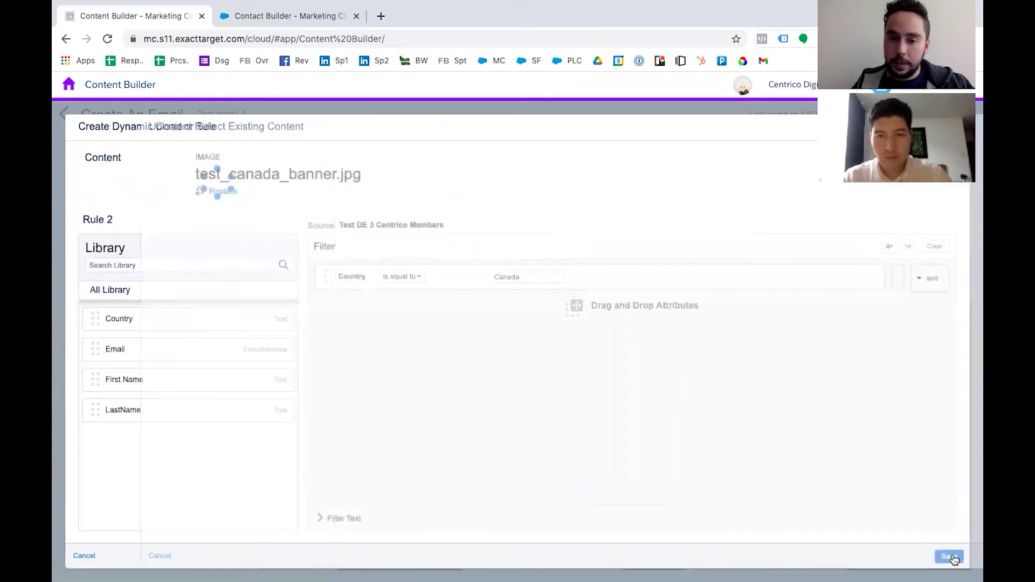
{"action": "left_click", "coordinate": [948, 558]}
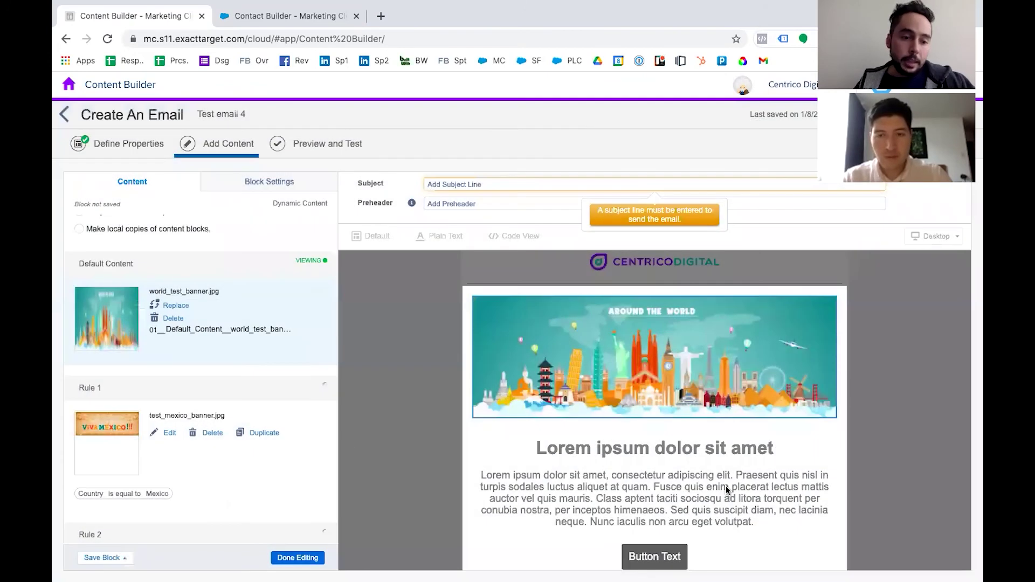
Step: Create and save Rule 3 showing test_london_banner.jpg when Country is equal to United Kingdom
{"action": "scroll", "coordinate": [180, 499], "scroll_direction": "down", "scroll_amount": 2}
{"action": "left_click", "coordinate": [131, 532]}
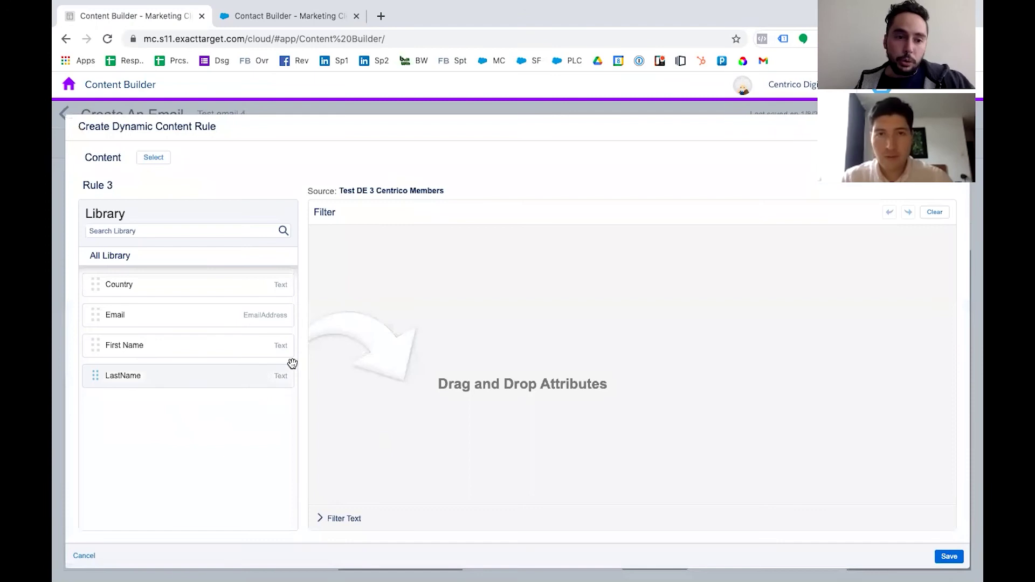
{"action": "left_click_drag", "start_coordinate": [241, 287], "coordinate": [418, 245]}
{"action": "left_click", "coordinate": [520, 241]}
{"action": "type", "text": "United Kingdom"}
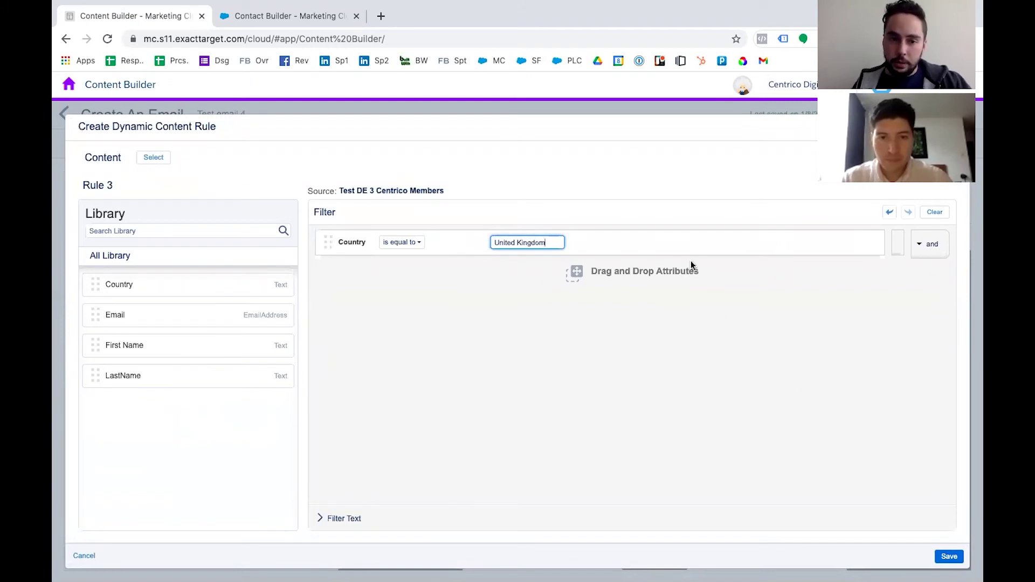
{"action": "left_click", "coordinate": [153, 158]}
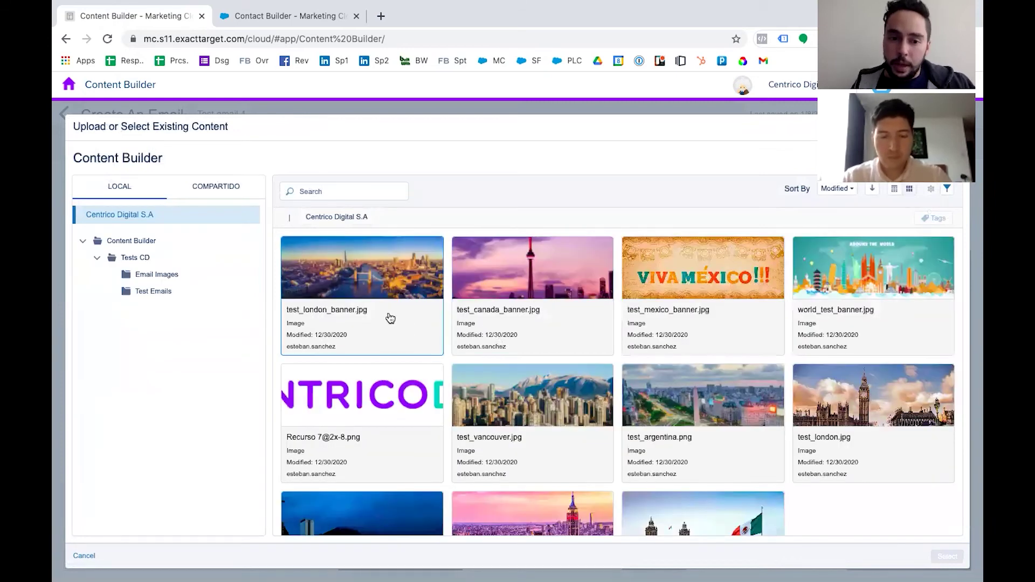
{"action": "left_click", "coordinate": [390, 318]}
{"action": "left_click", "coordinate": [955, 559]}
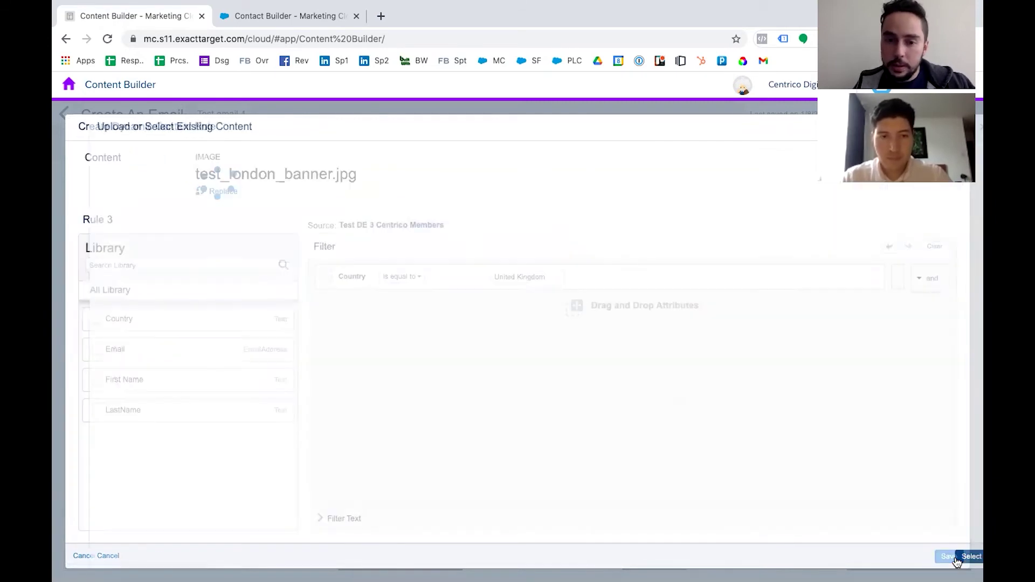
{"action": "left_click", "coordinate": [950, 557]}
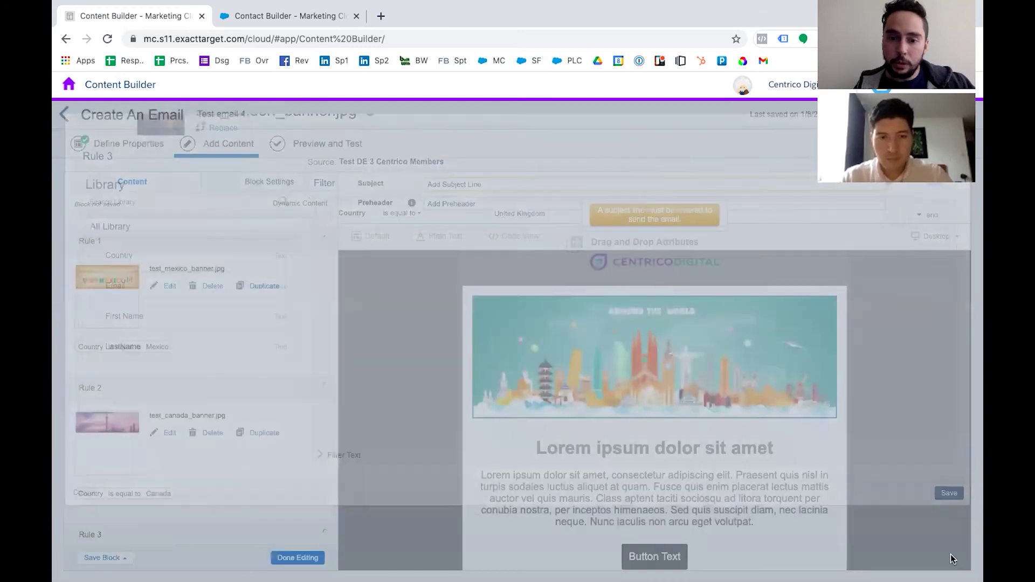
Step: Set the email's subject line to "Test email" and proceed to the Preview and Test stage
{"action": "left_click", "coordinate": [520, 185]}
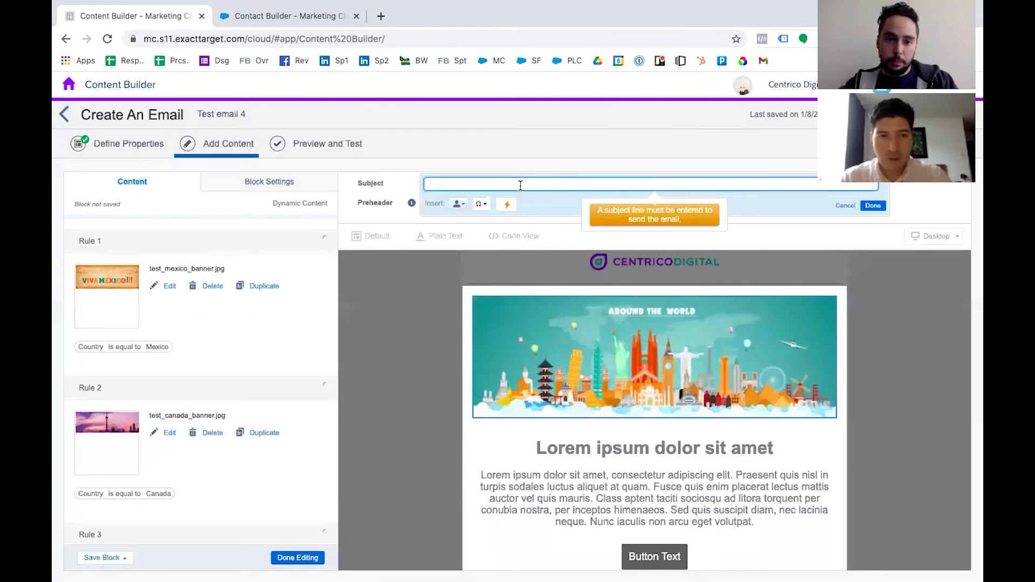
{"action": "type", "text": "Test email"}
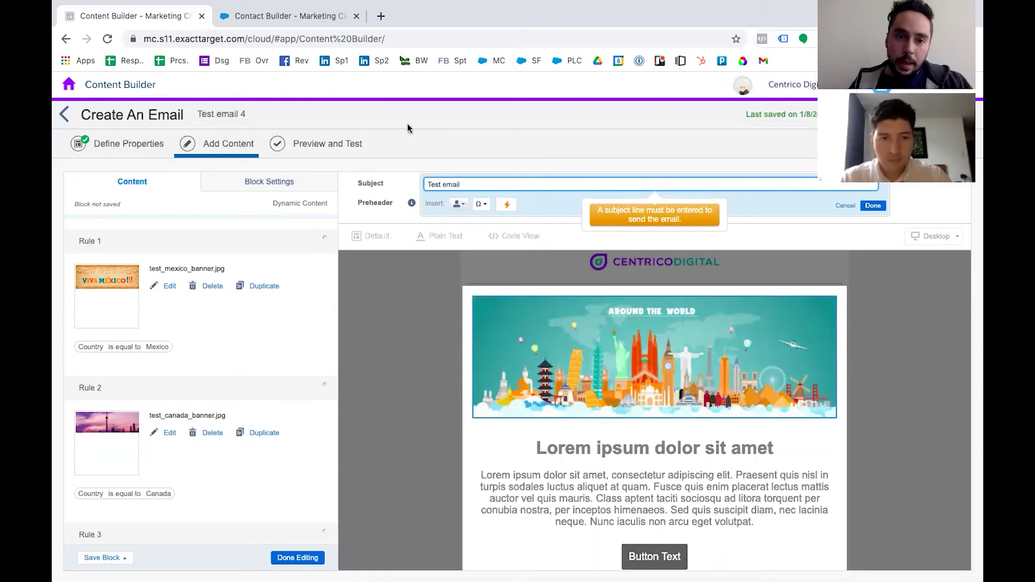
{"action": "left_click", "coordinate": [348, 152]}
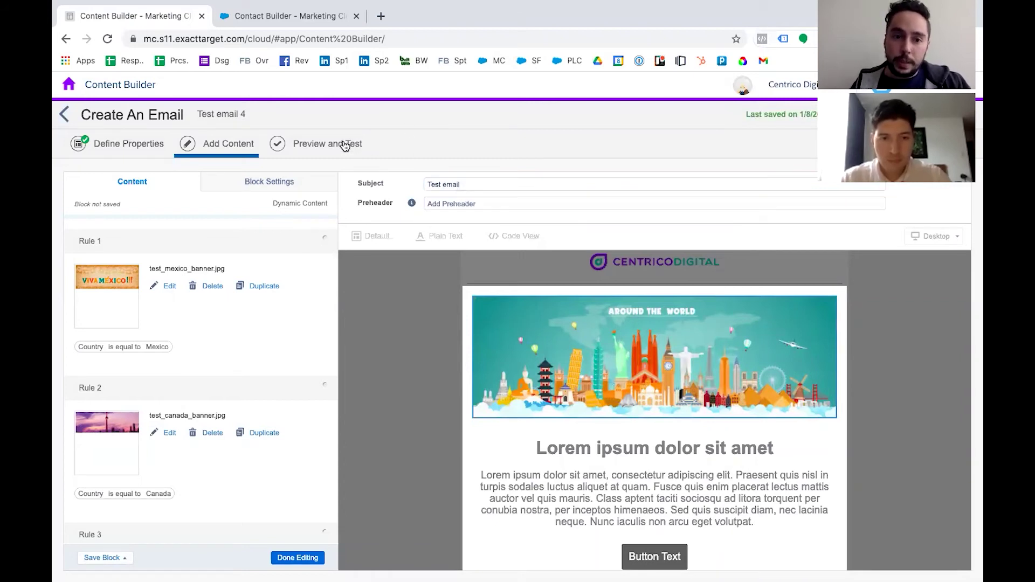
{"action": "left_click", "coordinate": [345, 146]}
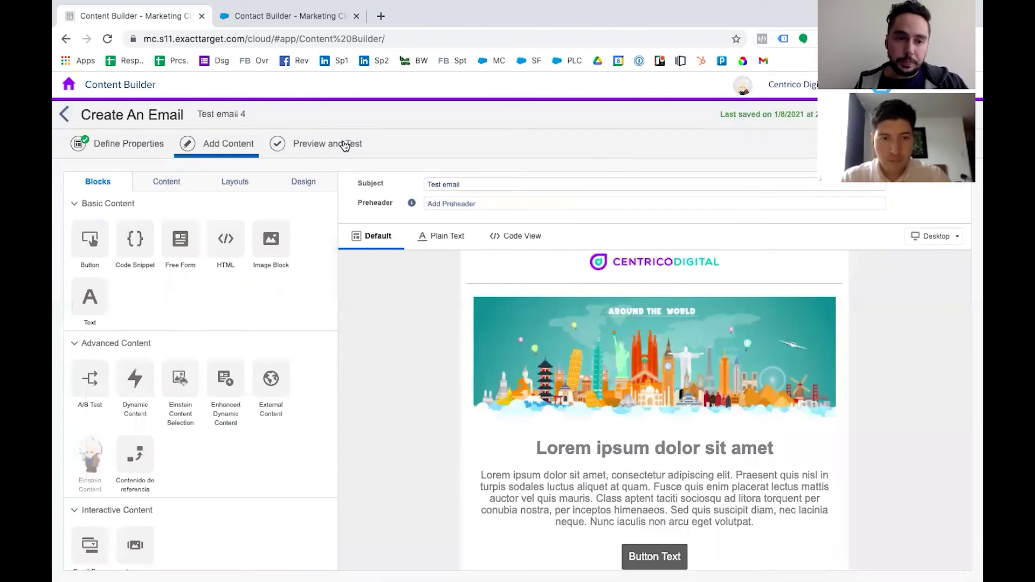
{"action": "left_click", "coordinate": [345, 146]}
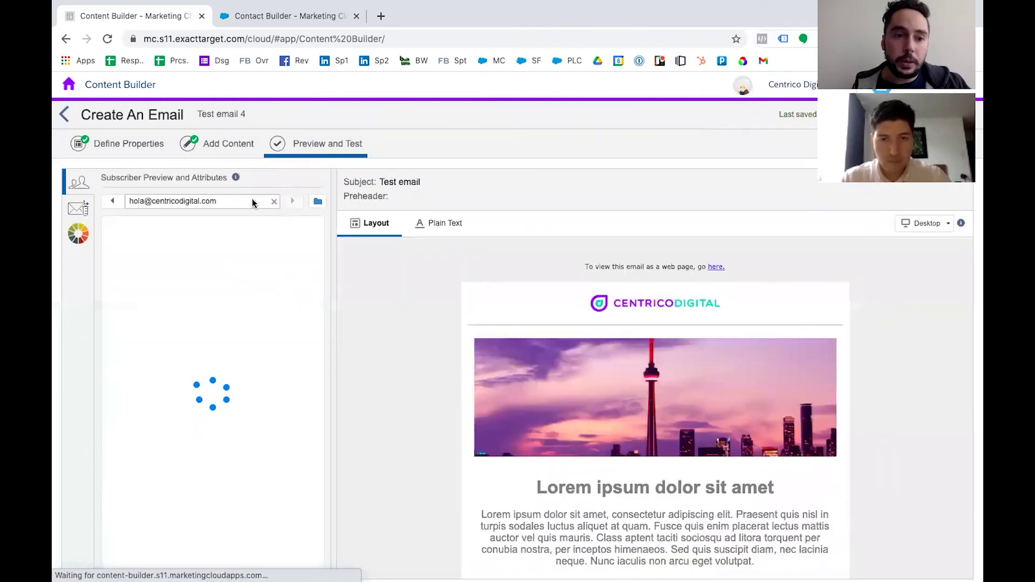
Step: Browse the subscriber previews back to the first recipient and forward to the last, checking each banner against the recipient's country
{"action": "left_click", "coordinate": [112, 202]}
{"action": "left_click", "coordinate": [113, 202]}
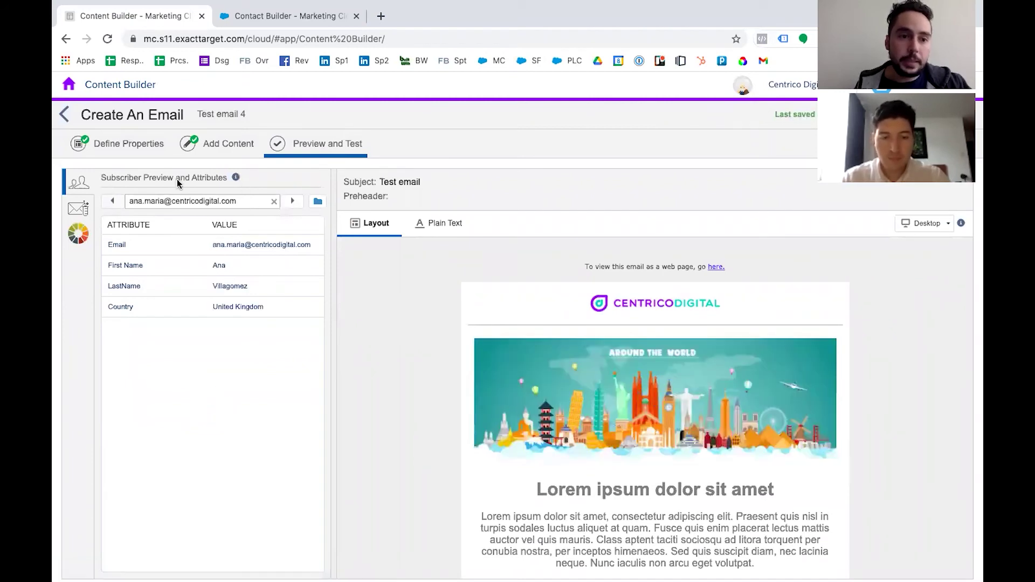
{"action": "left_click", "coordinate": [112, 203]}
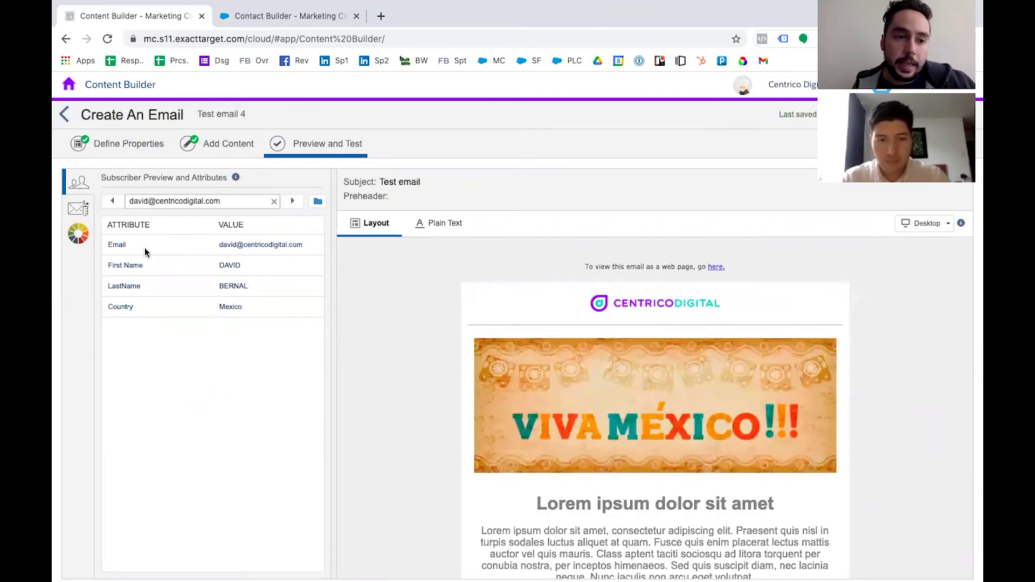
{"action": "left_click", "coordinate": [113, 202]}
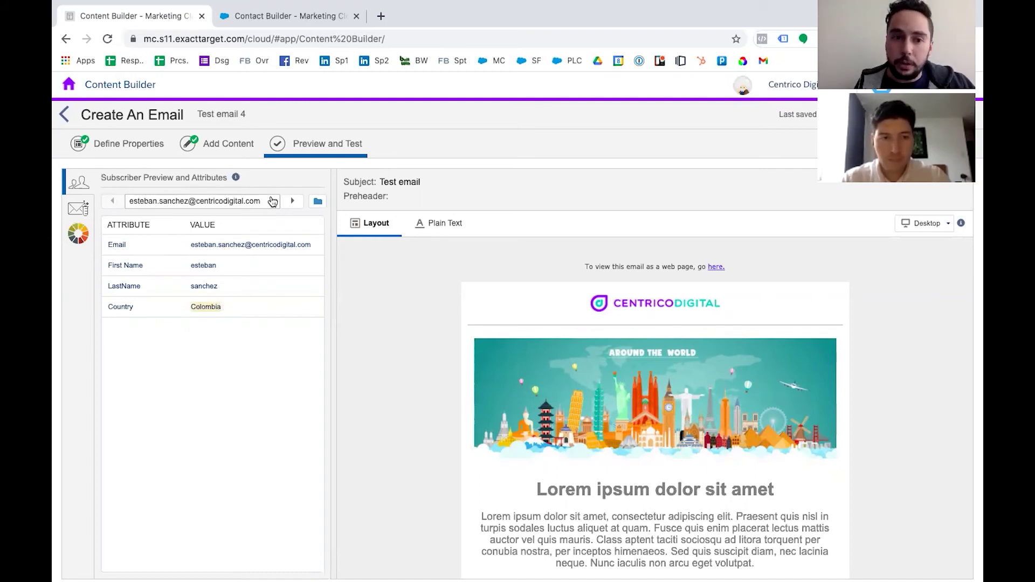
{"action": "left_click", "coordinate": [291, 201]}
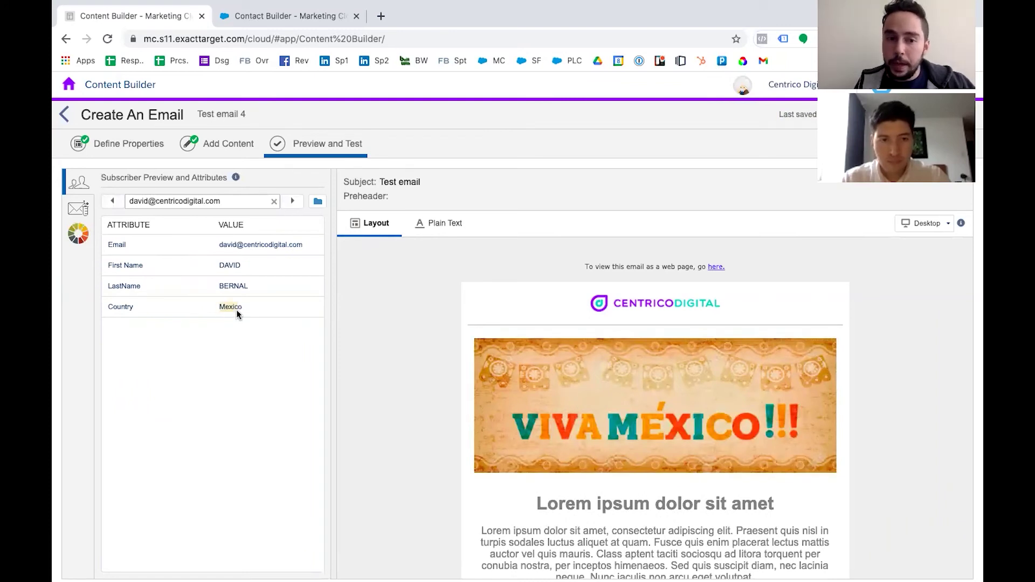
{"action": "left_click", "coordinate": [291, 203]}
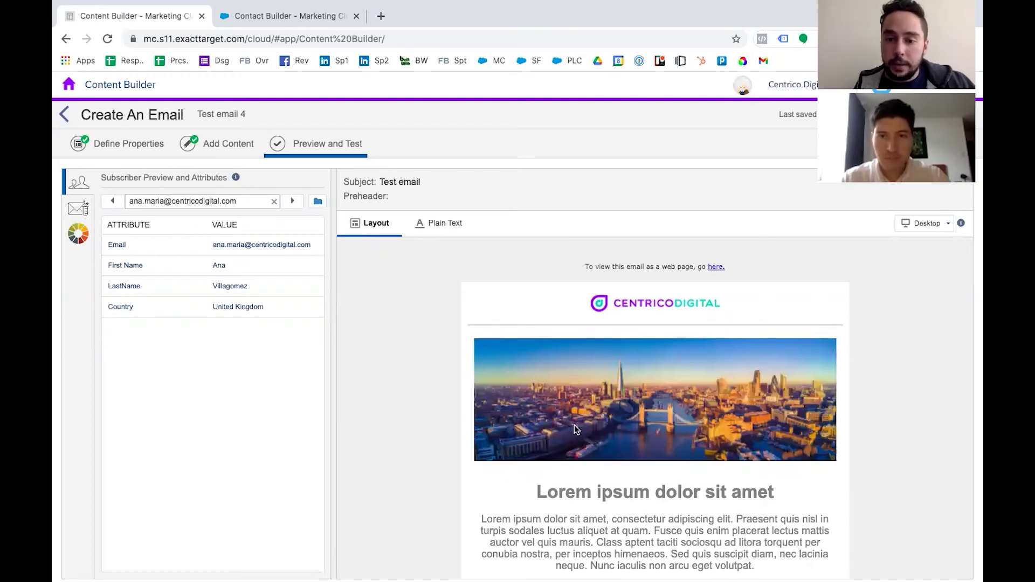
{"action": "left_click", "coordinate": [290, 203]}
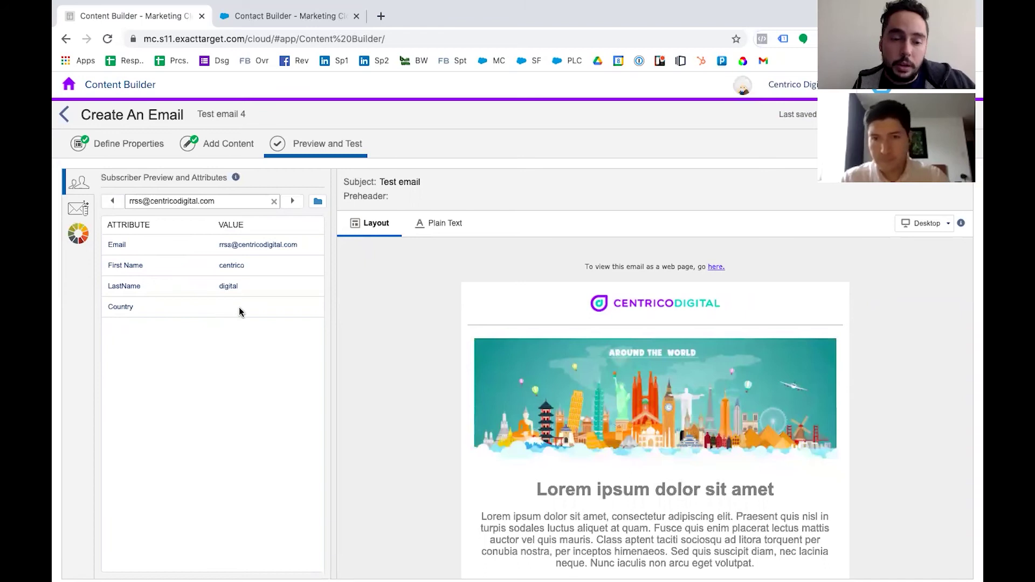
{"action": "left_click", "coordinate": [290, 203]}
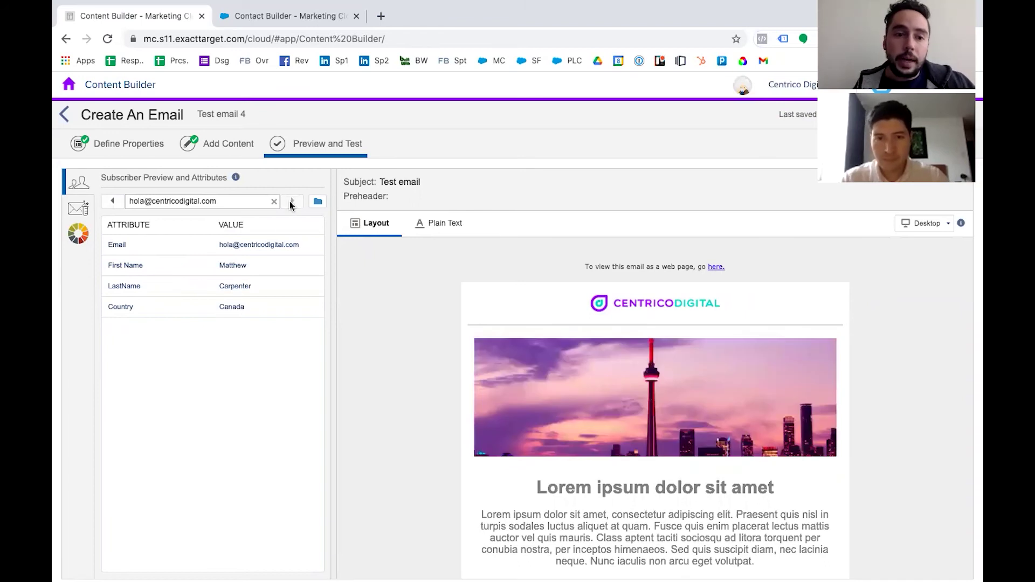